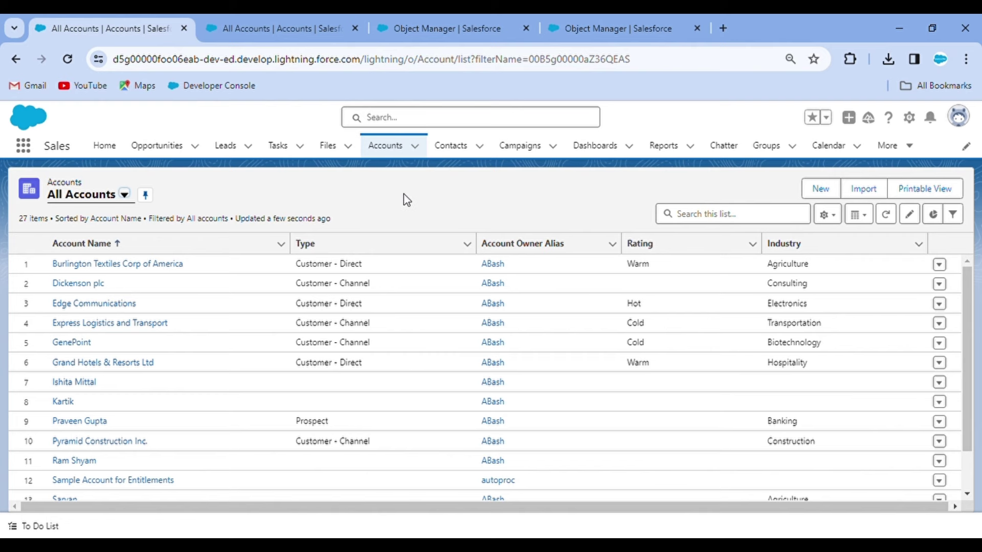
Step: In Object Manager, open the Contact object's Fields & Relationships and find Account Name as Lookup(Account)
click(420, 21)
click(743, 191)
text(conta)
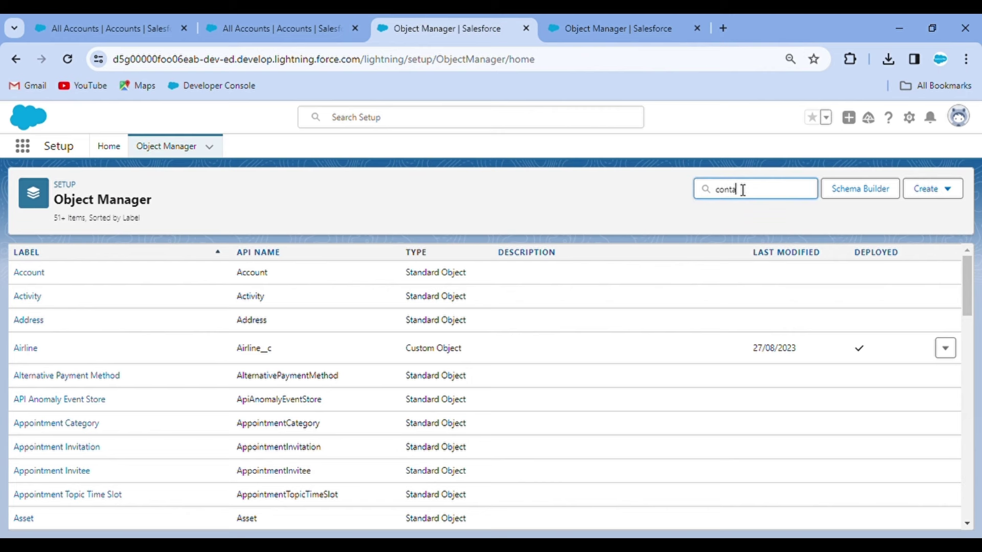
click(40, 276)
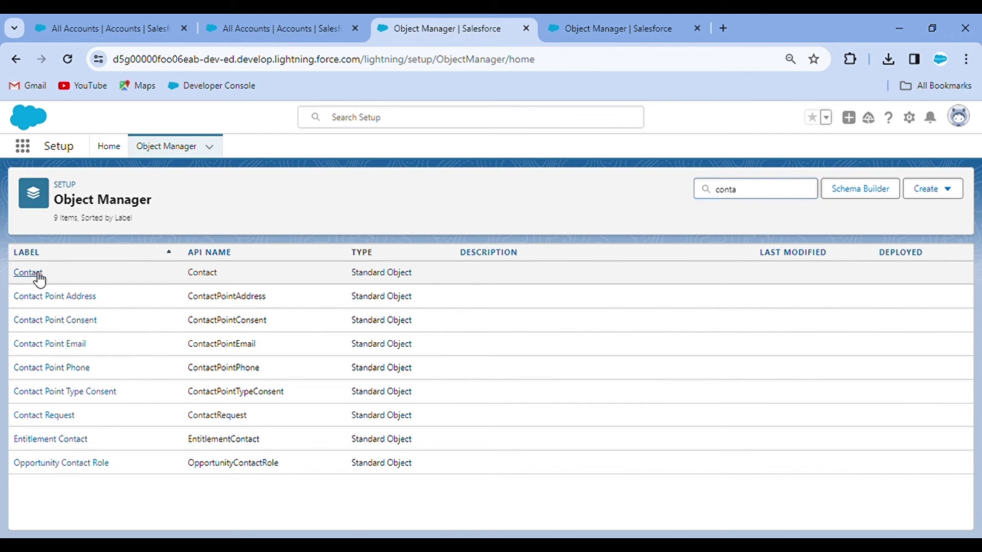
click(99, 275)
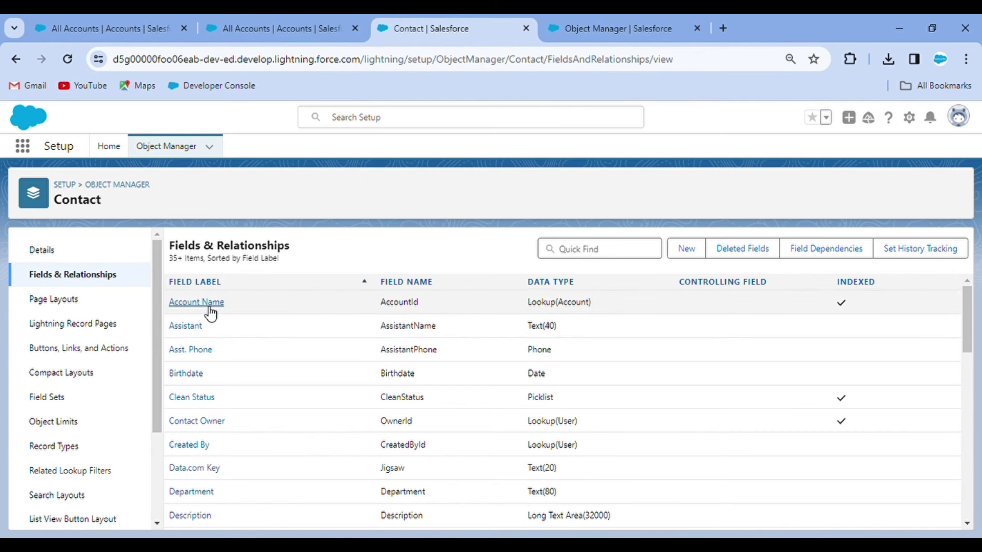
drag(597, 301, 499, 302)
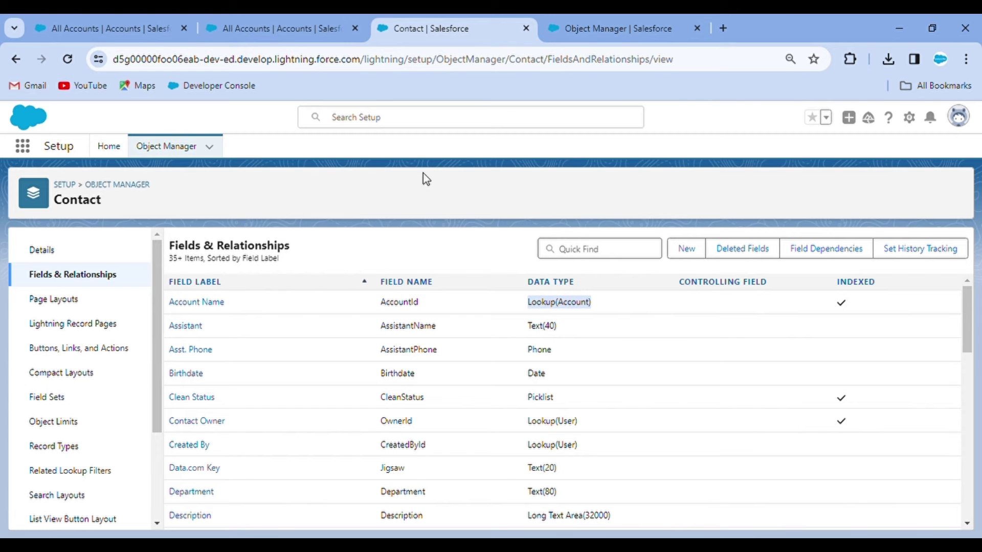
click(124, 17)
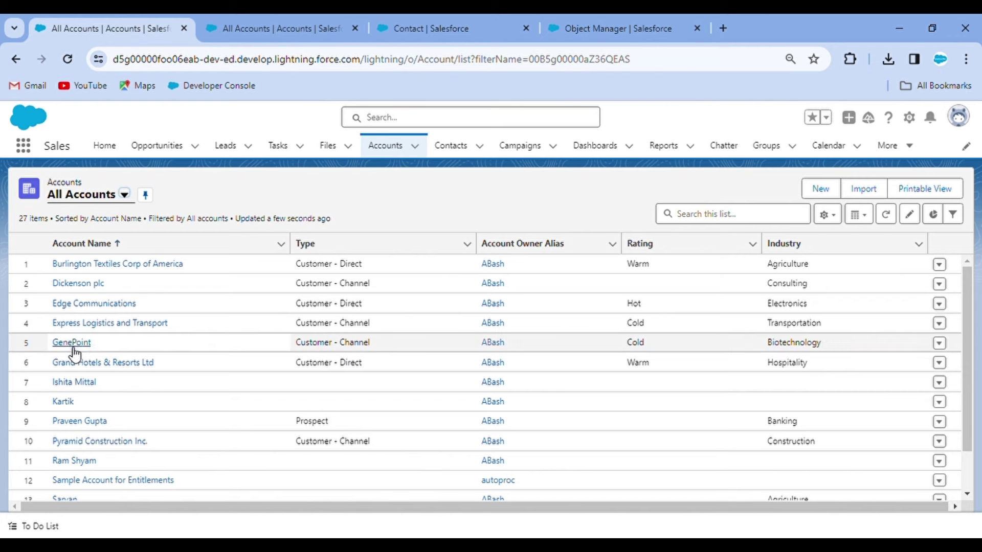
Step: On the account record, add and save a Mr. contact with the test first and last name
click(85, 383)
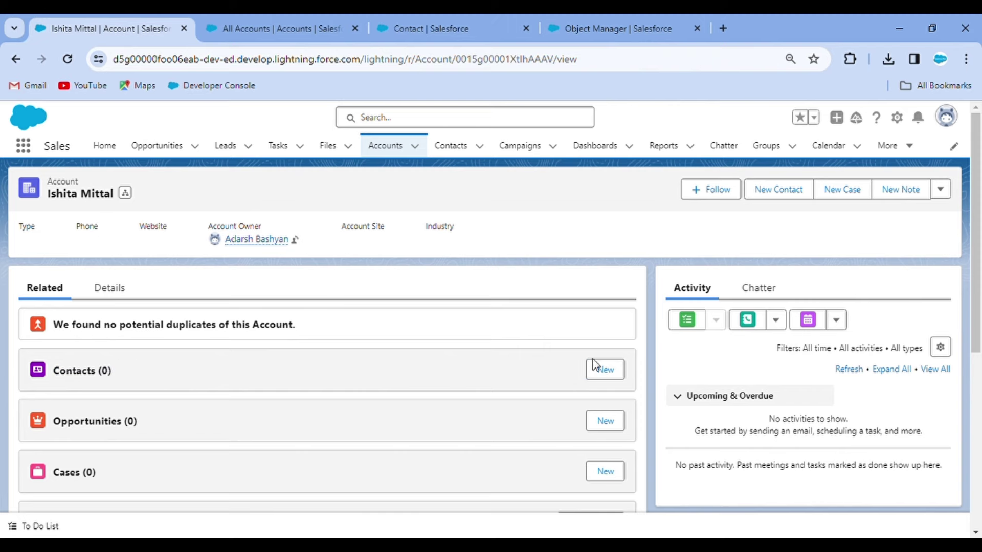
click(614, 369)
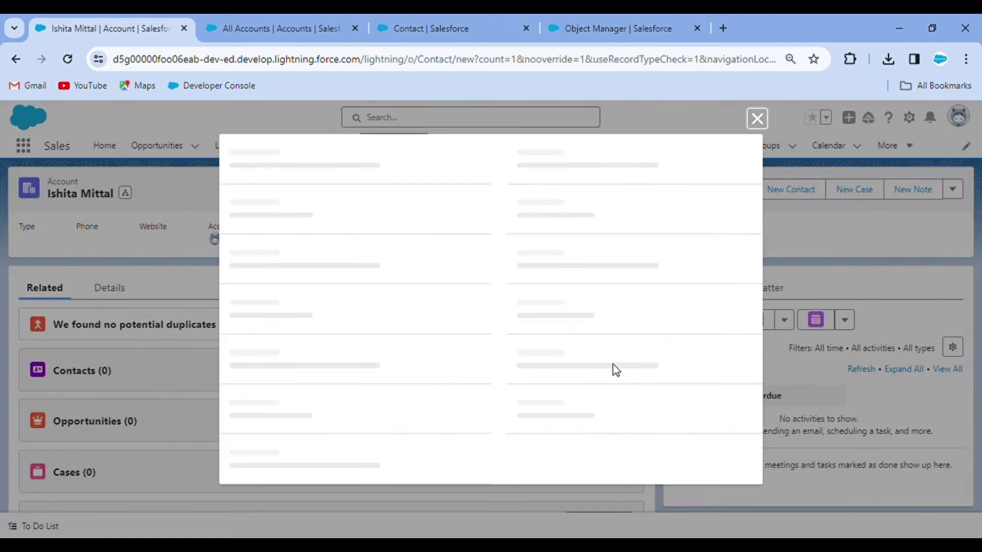
click(327, 312)
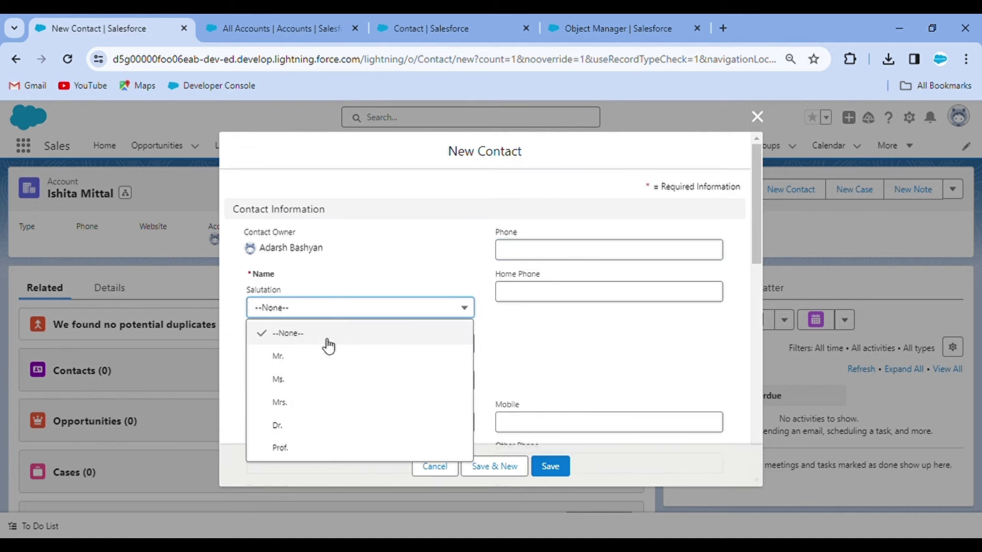
click(329, 352)
click(295, 352)
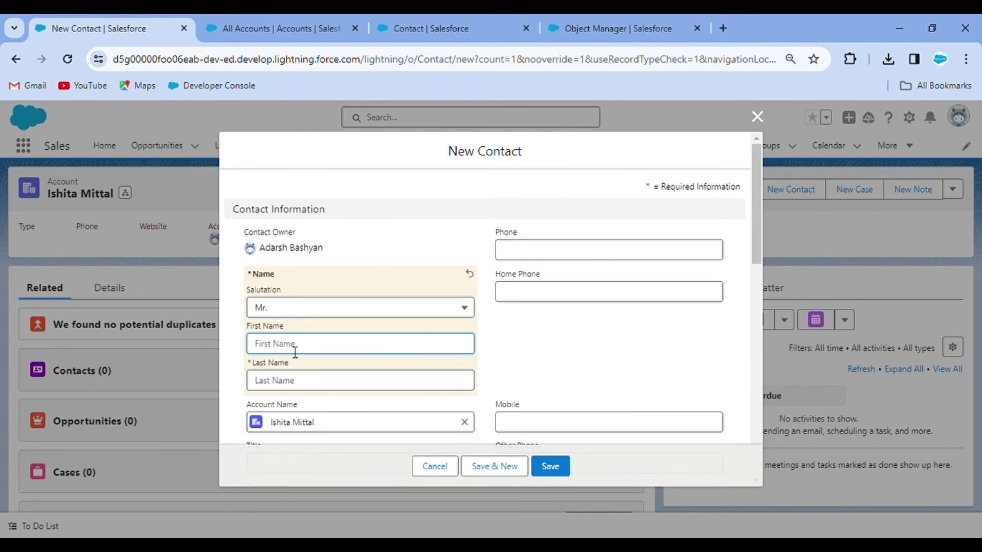
click(298, 379)
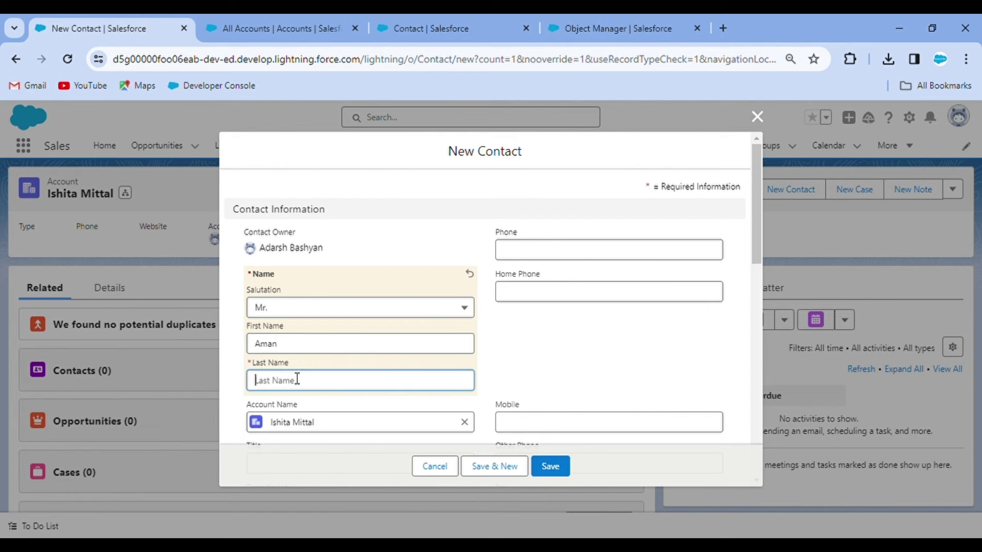
click(556, 463)
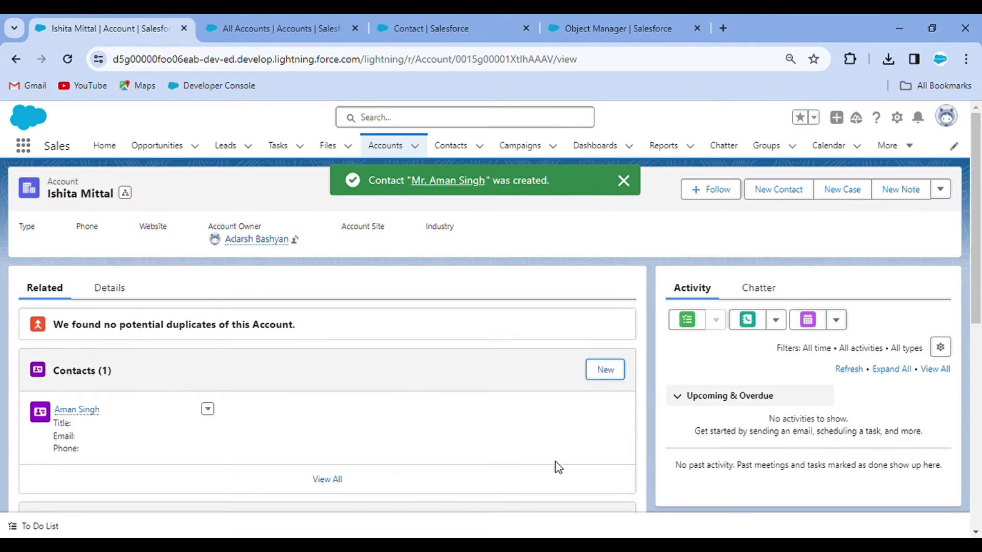
Step: Open the new contact in its own tab and check its Account Name on the Details tab
ctrl+click(82, 409)
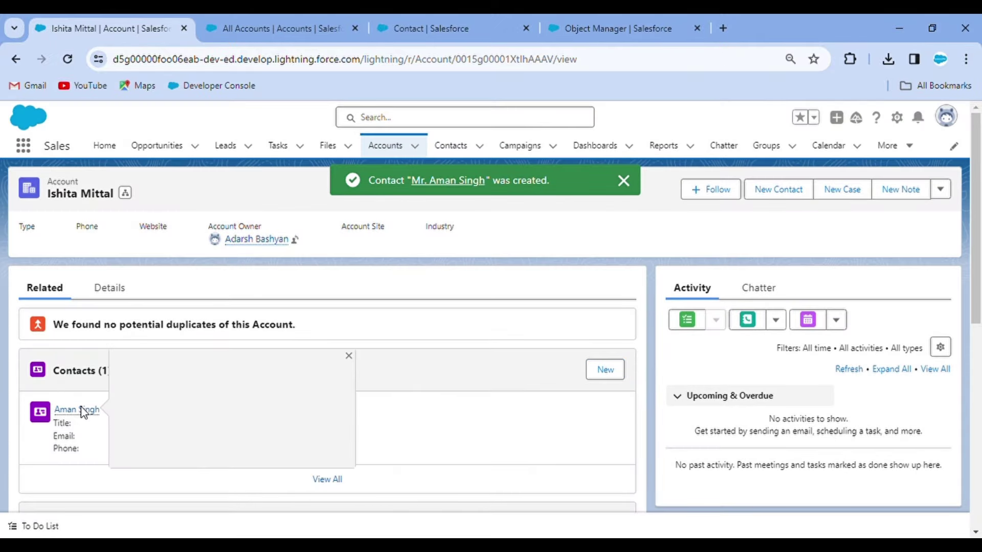
click(253, 15)
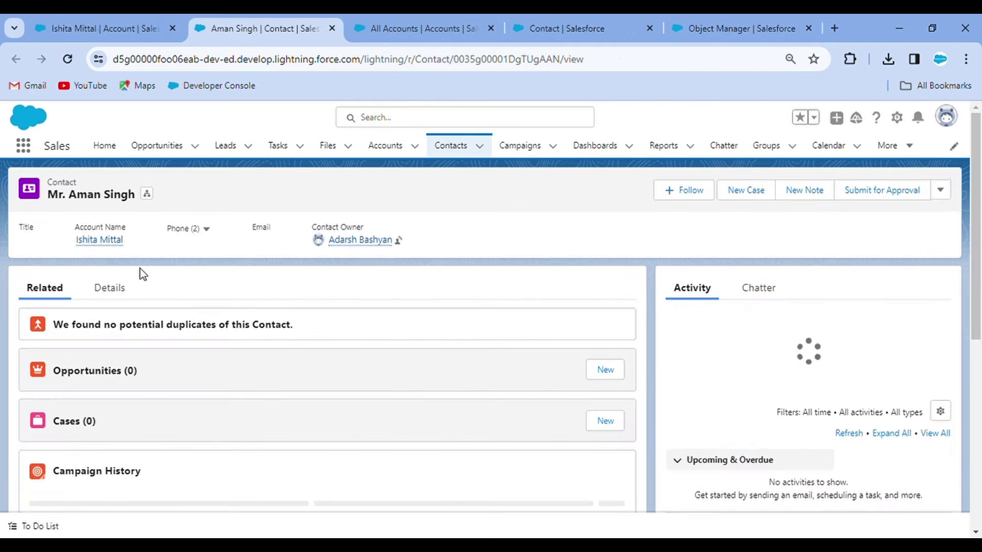
click(114, 289)
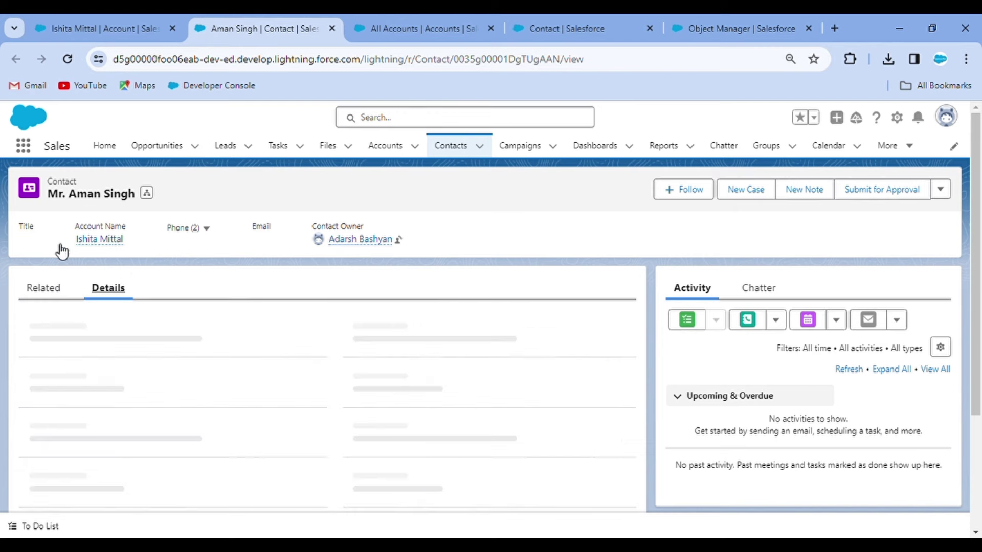
click(102, 19)
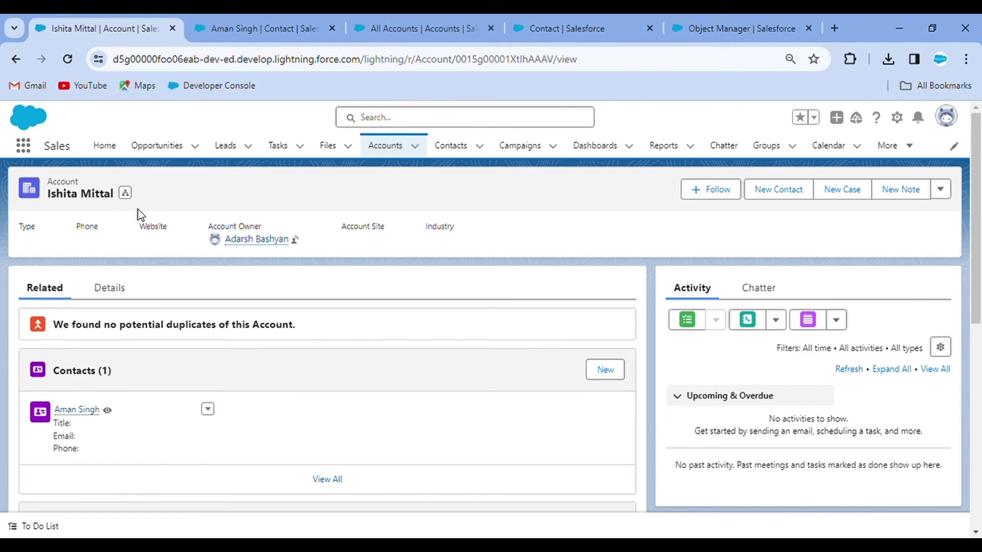
click(256, 17)
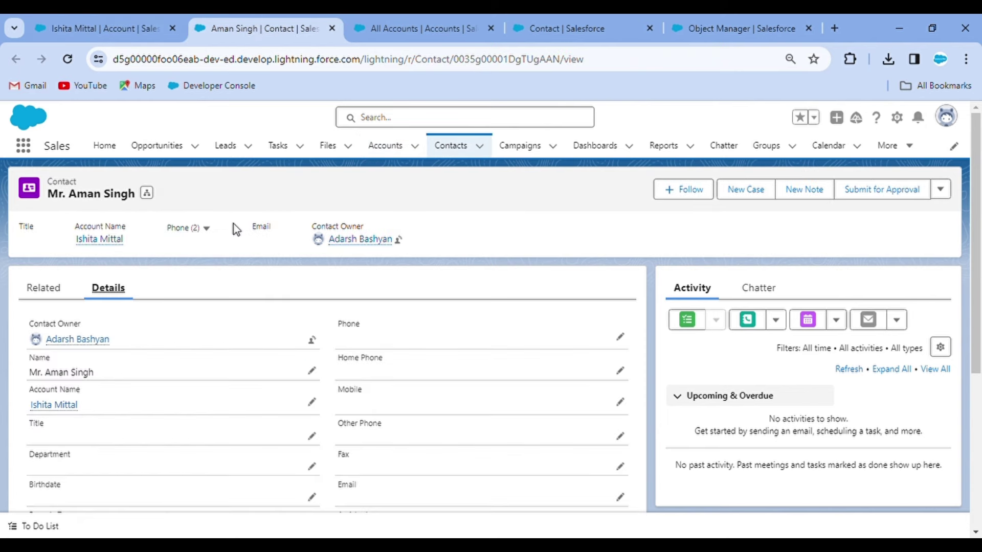
click(586, 19)
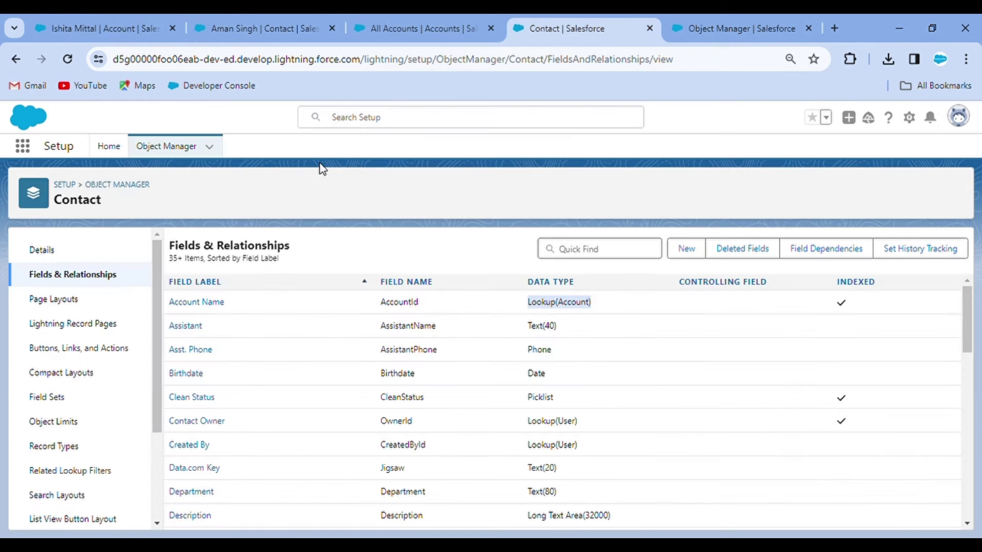
click(107, 29)
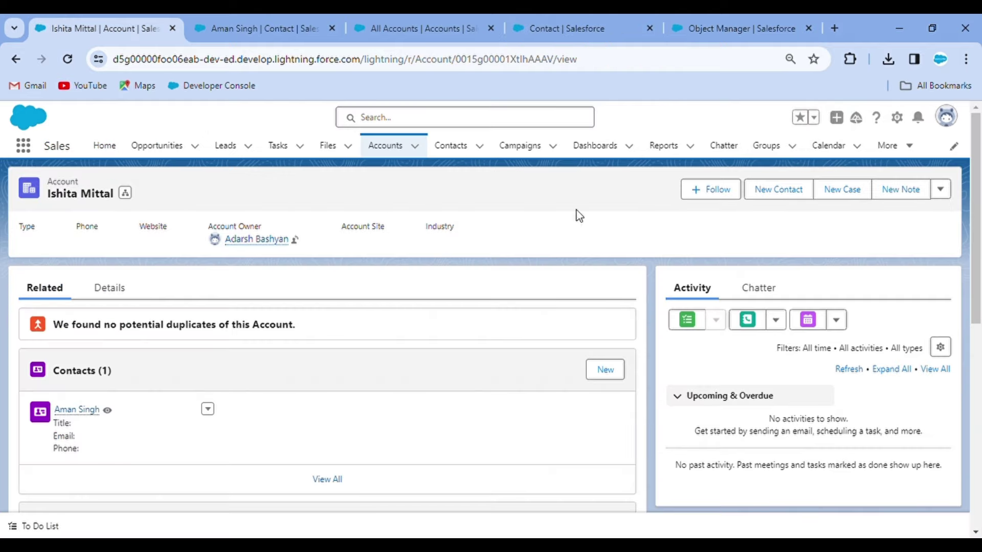
Step: Delete the test account from its actions dropdown and confirm the deletion
click(942, 190)
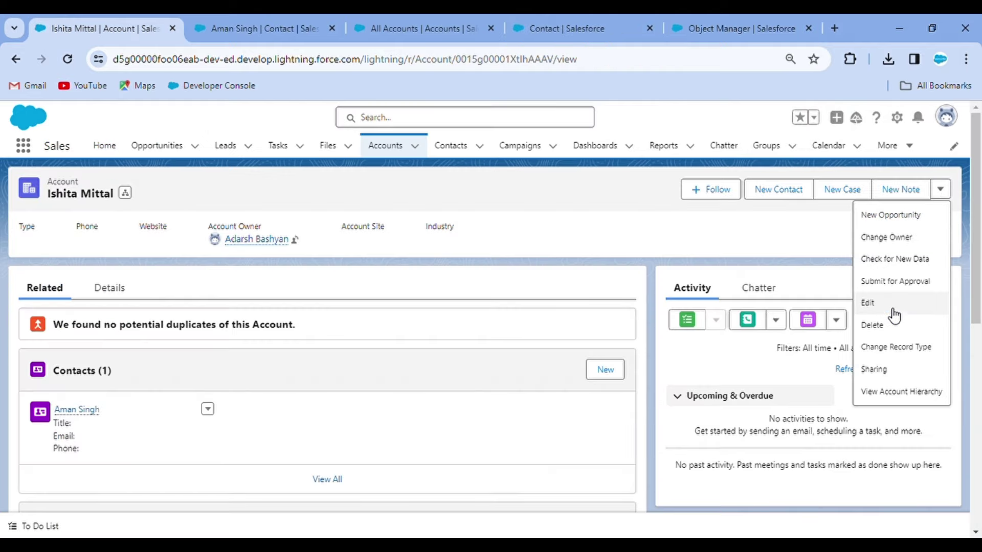
click(892, 328)
click(667, 346)
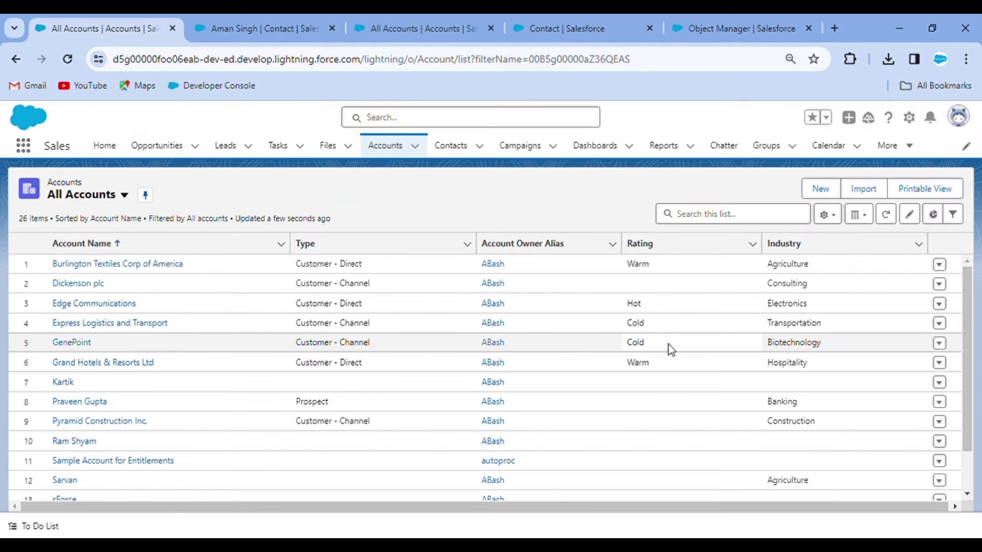
Step: Reload the contact's tab to see the record no longer loads, then open All Contacts
click(261, 28)
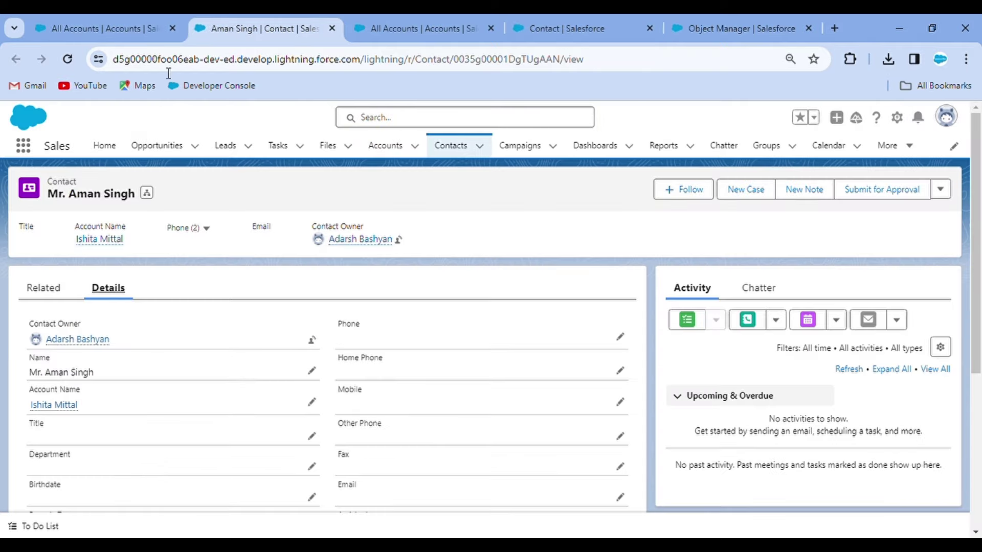
click(61, 59)
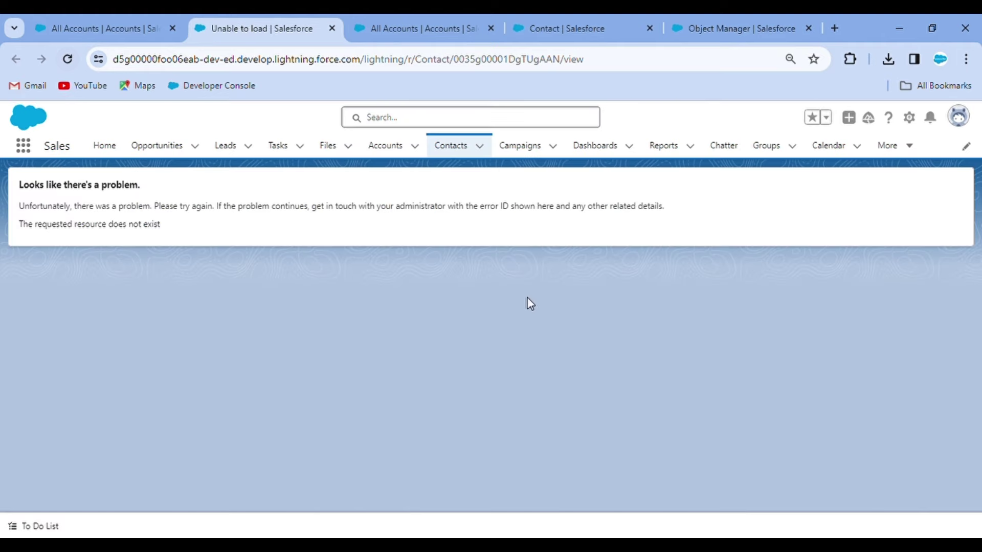
click(458, 145)
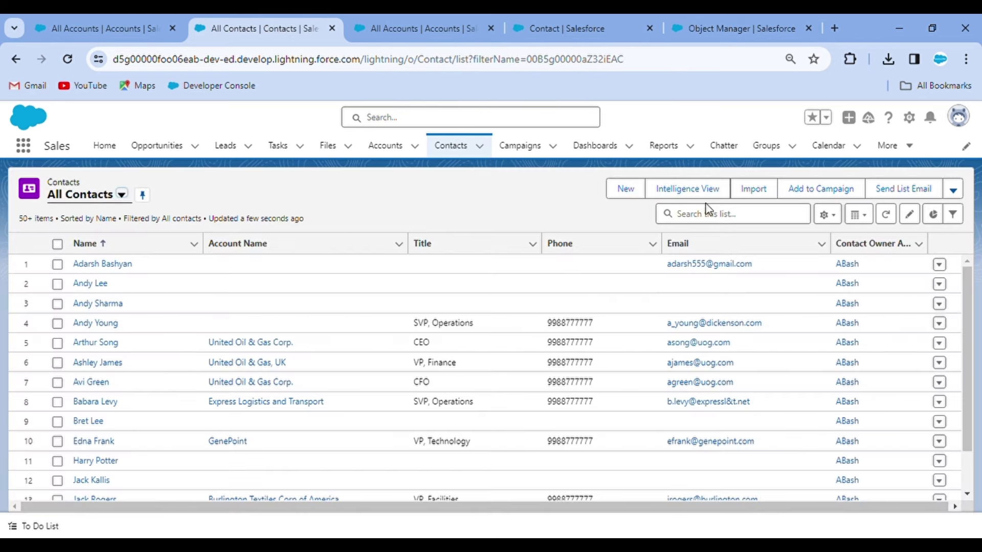
Step: Search All Contacts for the test contact, dismiss the tip and warning banner, then clear the search
click(702, 220)
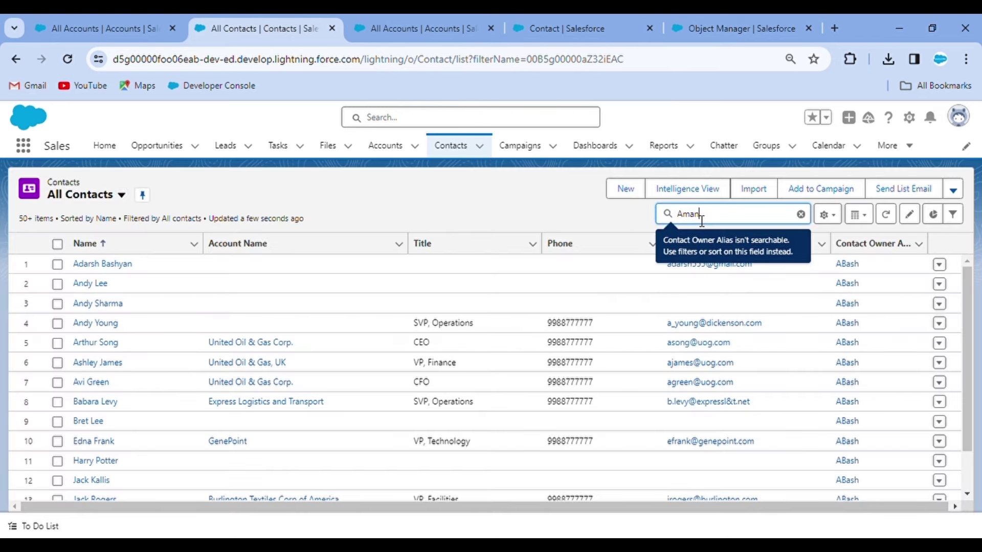
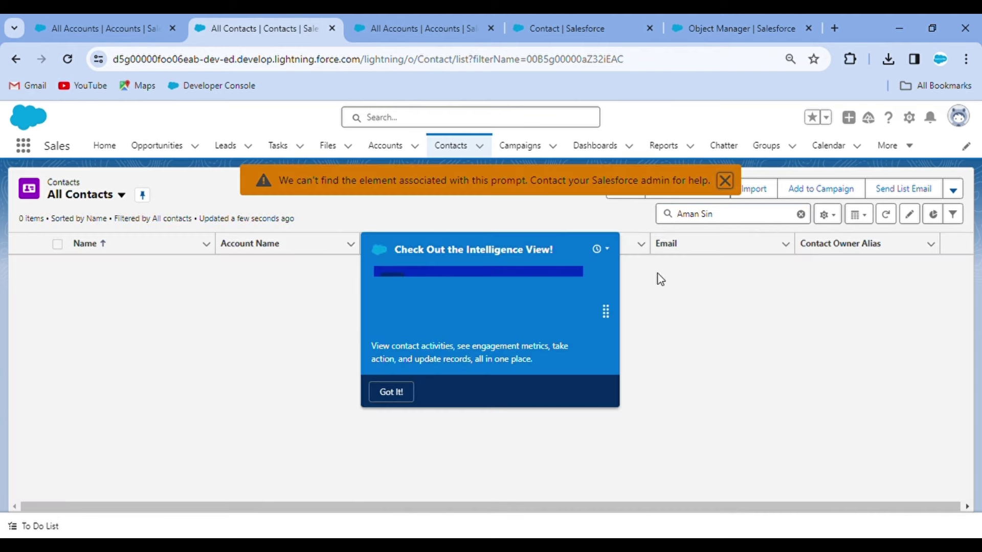
click(390, 392)
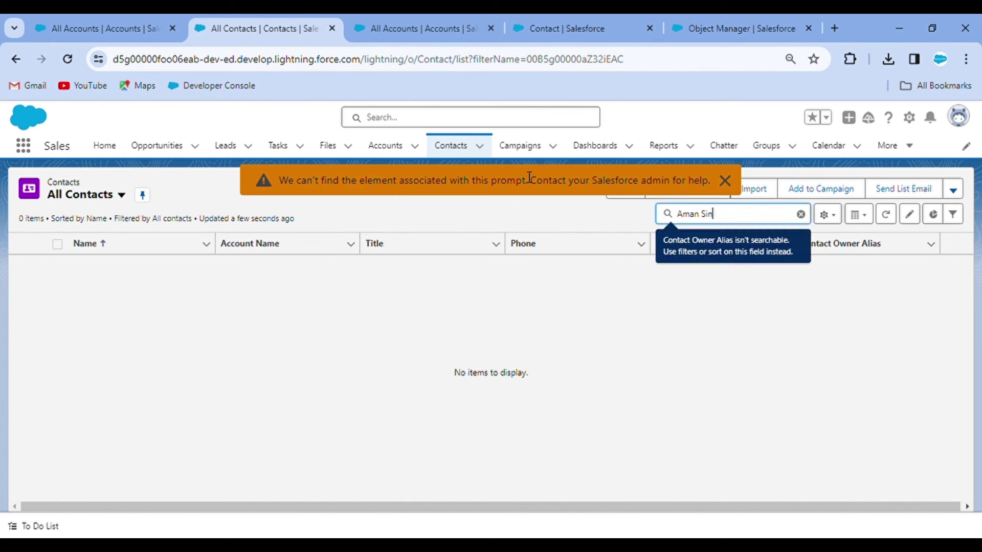
click(725, 181)
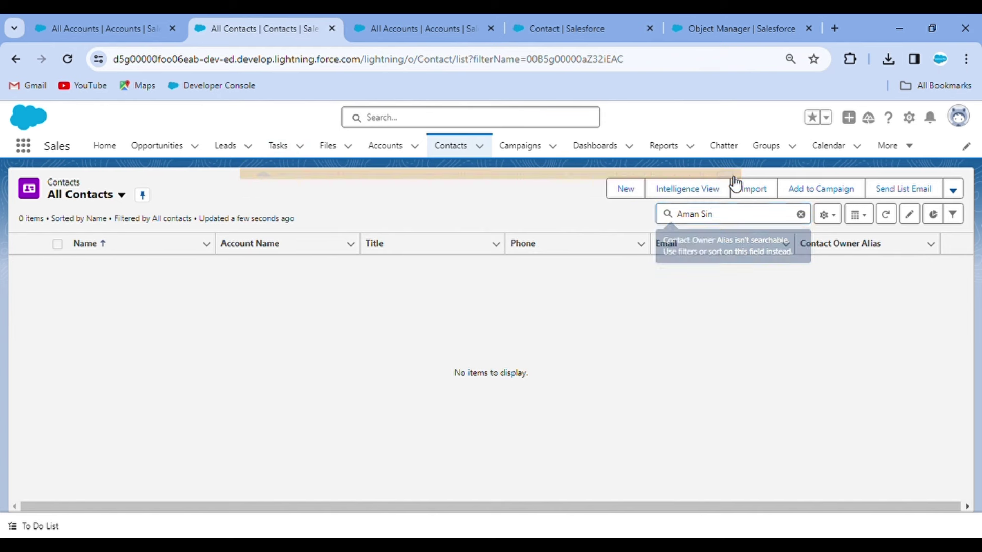
click(801, 213)
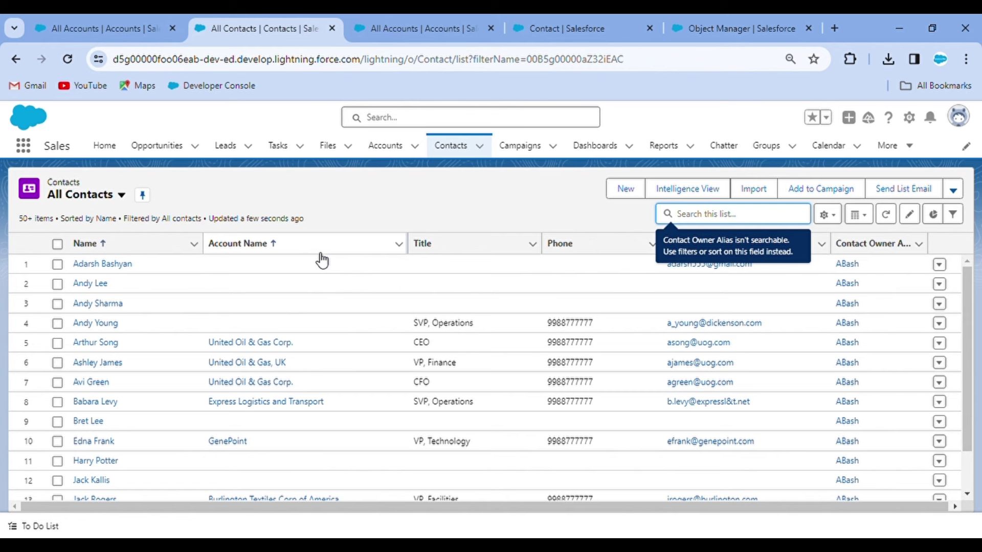
click(425, 198)
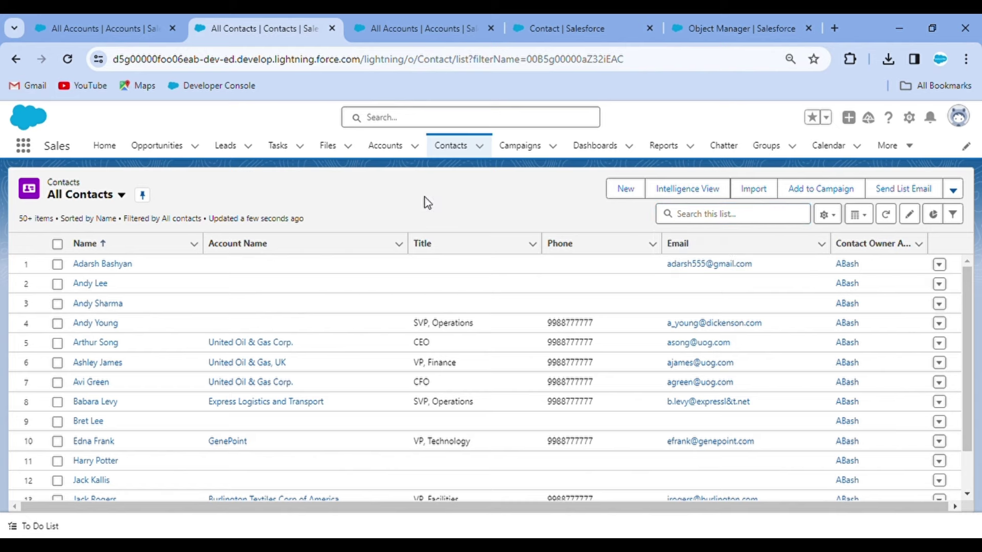
Step: Create and save a Mr. contact with first and last name and an empty Account Name
click(624, 189)
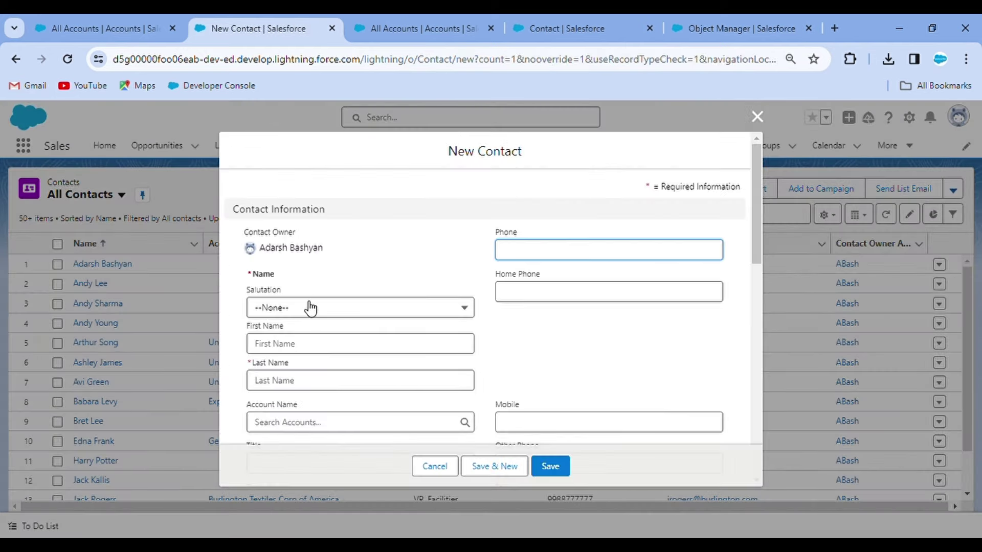
click(309, 307)
click(314, 358)
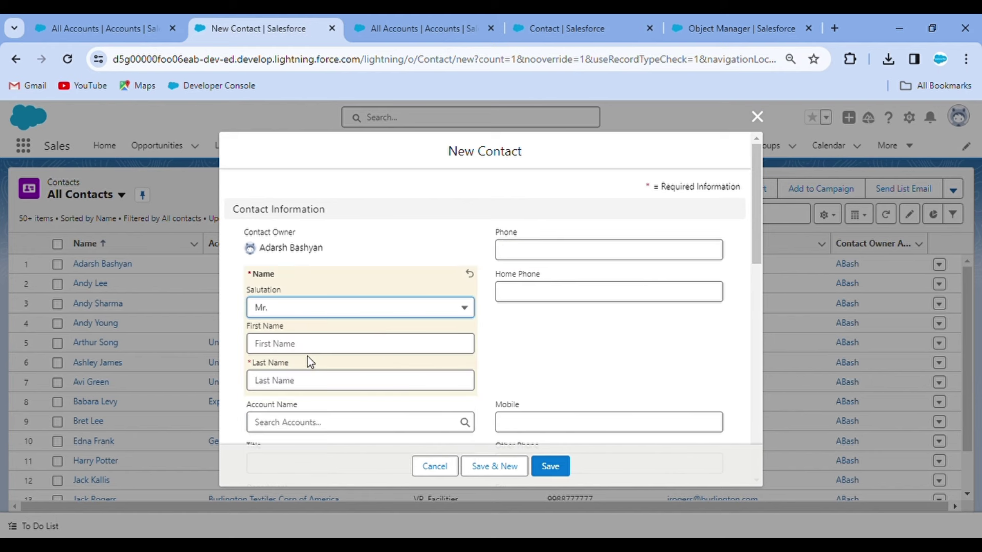
click(274, 345)
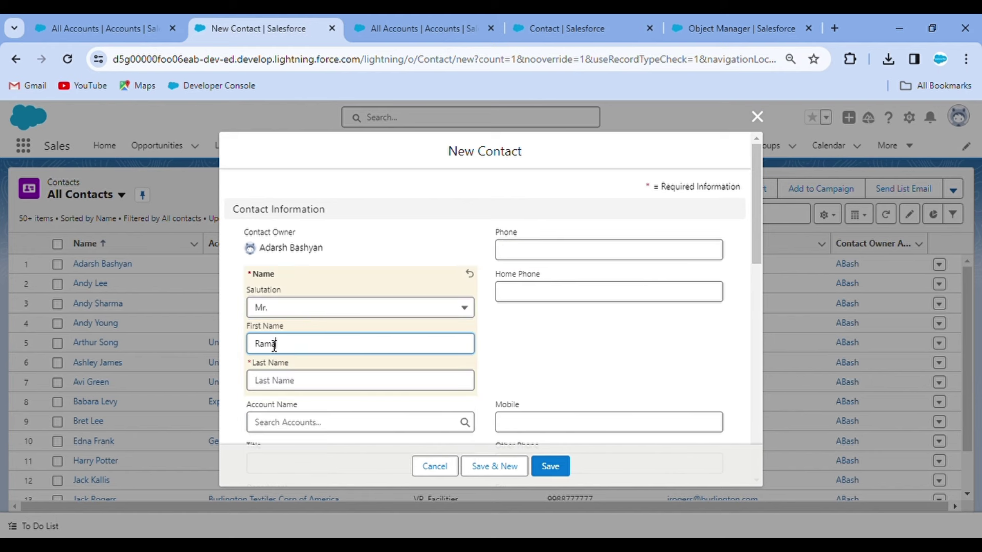
click(287, 379)
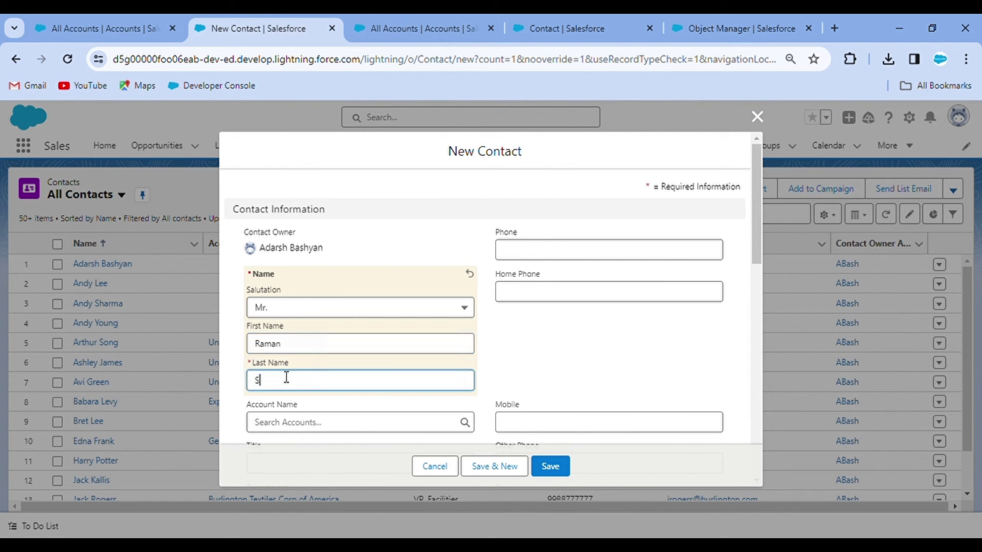
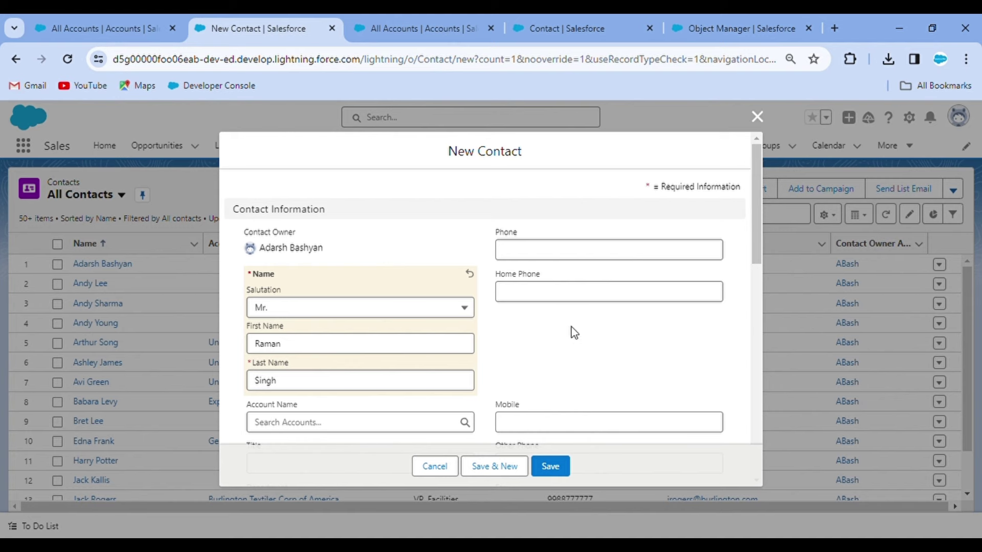
scroll(579, 336, down, 2)
scroll(579, 336, down, 3)
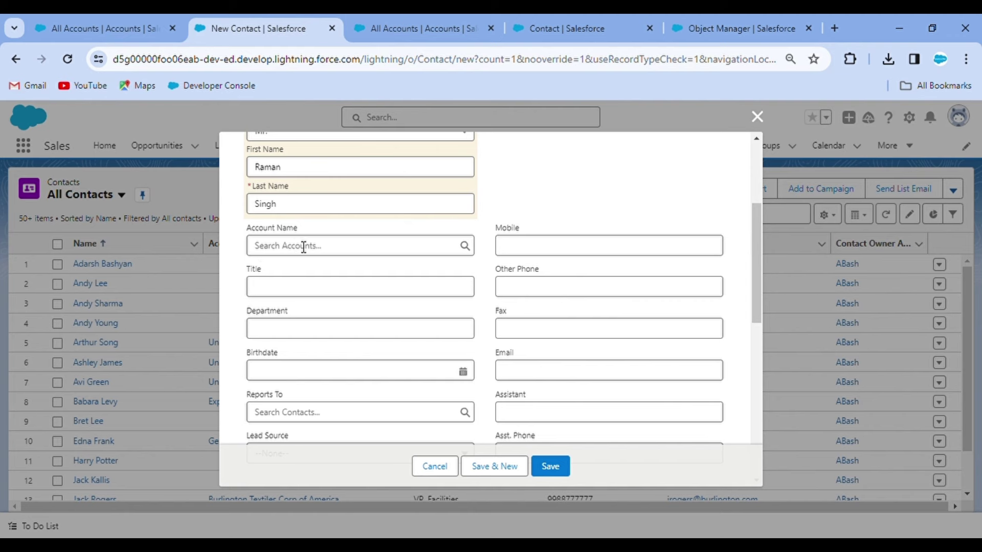
click(550, 466)
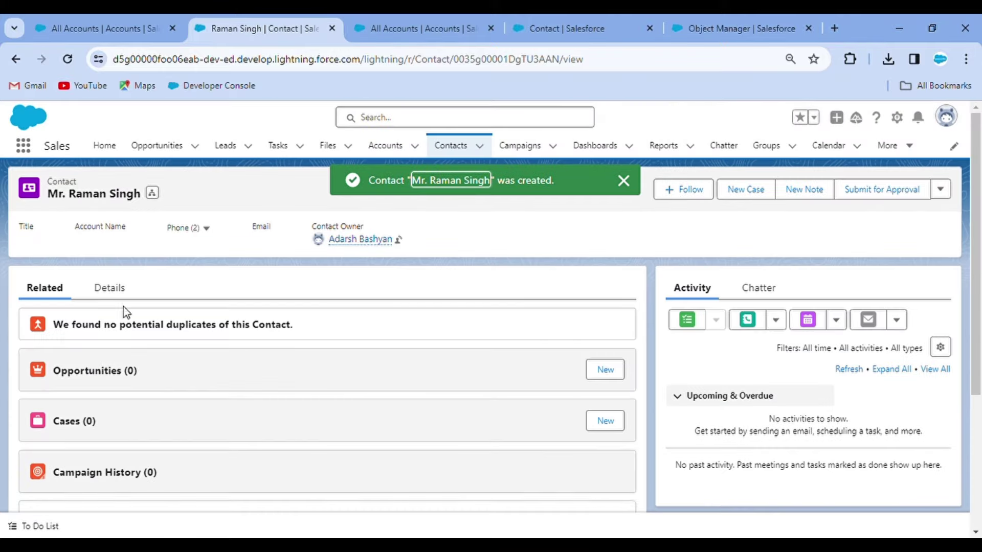
Step: Check the new contact's details, then return to Contact's Fields & Relationships showing the AccountId lookup
click(112, 290)
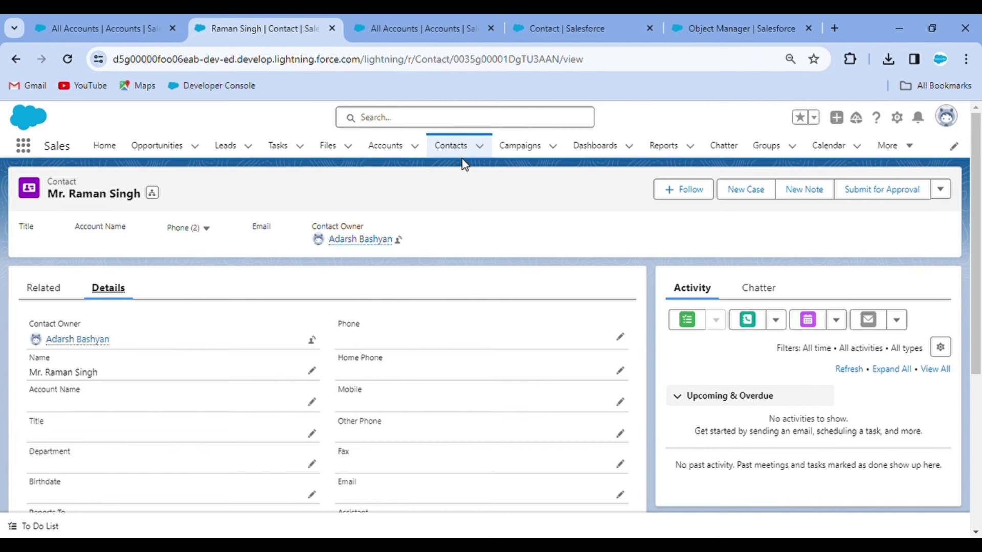
click(451, 148)
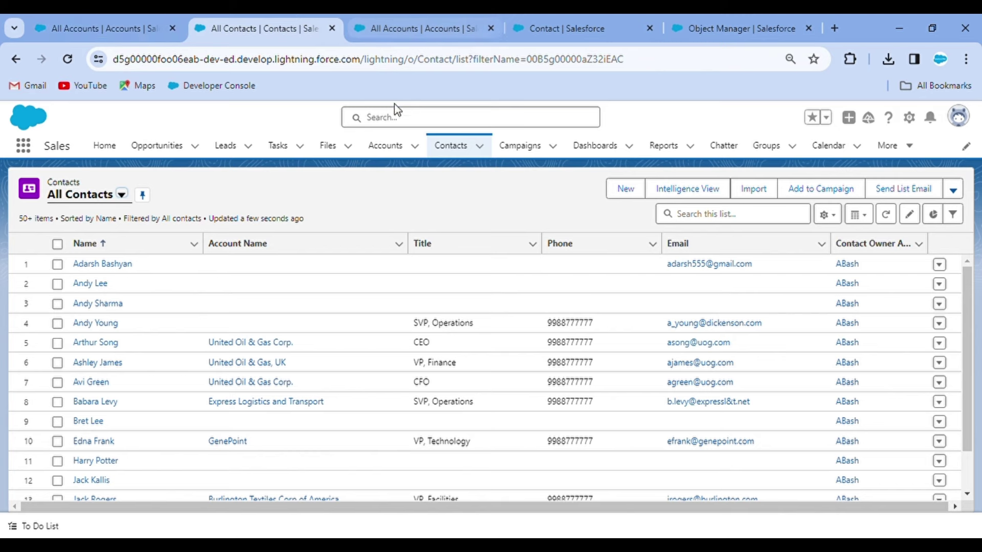
click(557, 25)
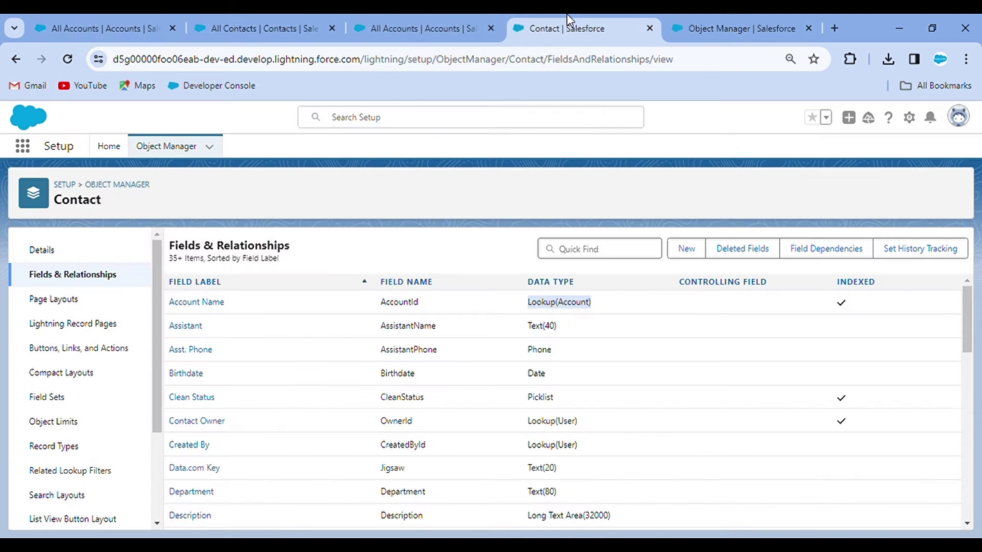
Step: From Setup Home, find Flows via Quick Find 'flow' and start a New Flow
click(109, 148)
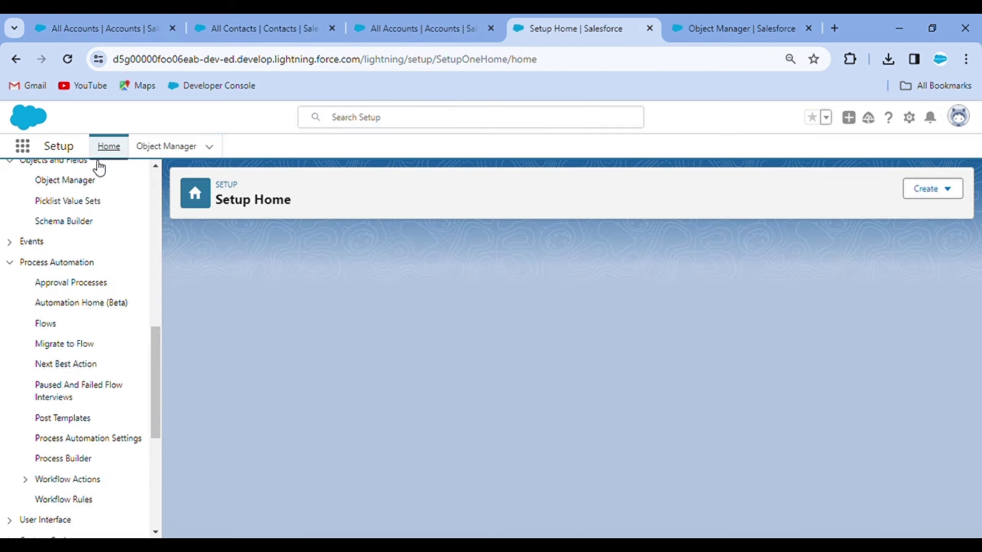
click(57, 185)
text(flow)
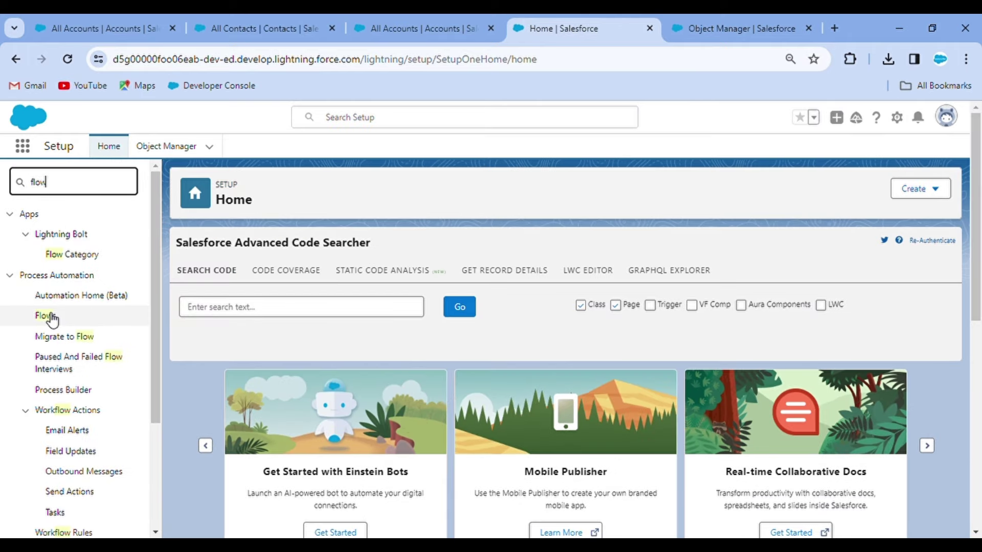
click(50, 317)
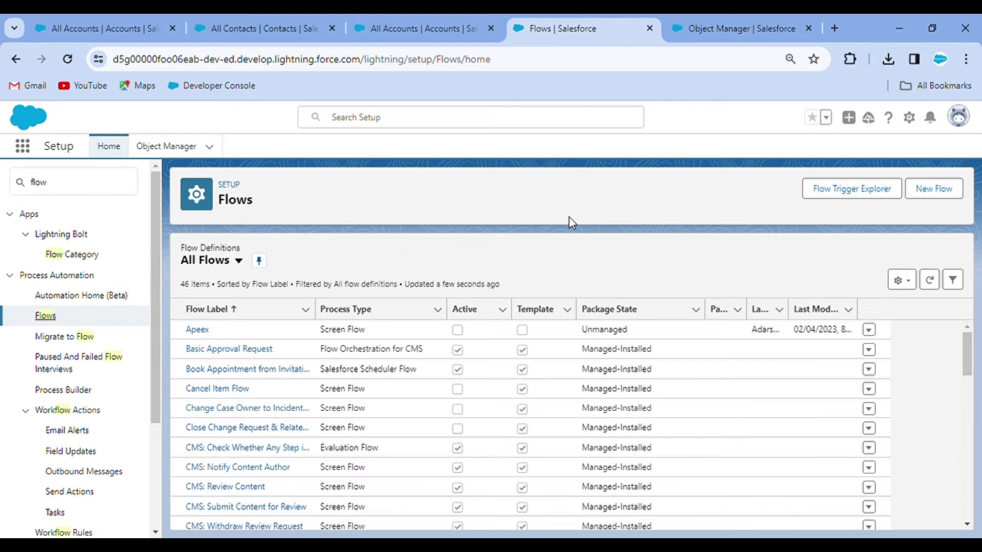
click(941, 182)
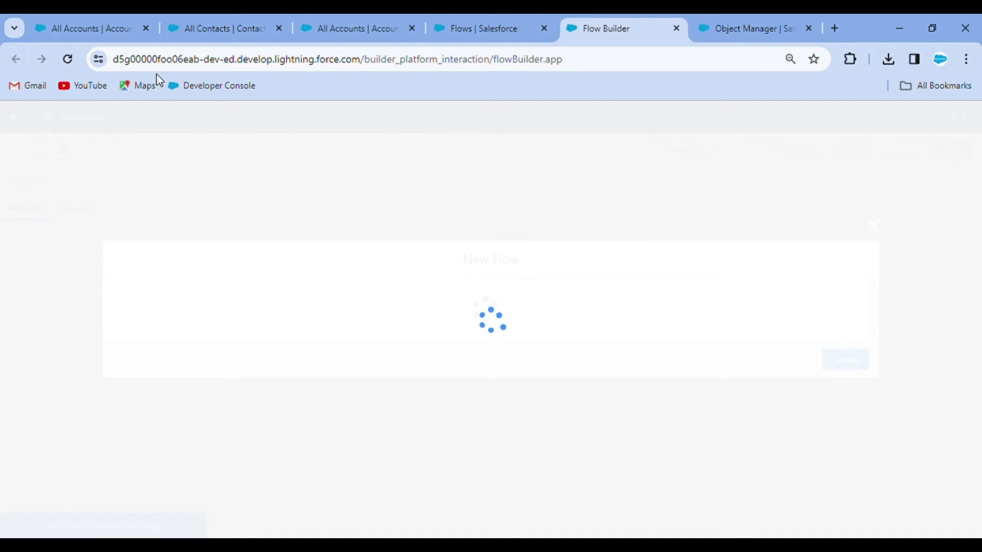
Step: Reload Flow Builder, create a Record-Triggered Flow, and search 'acc' for its trigger object
click(67, 58)
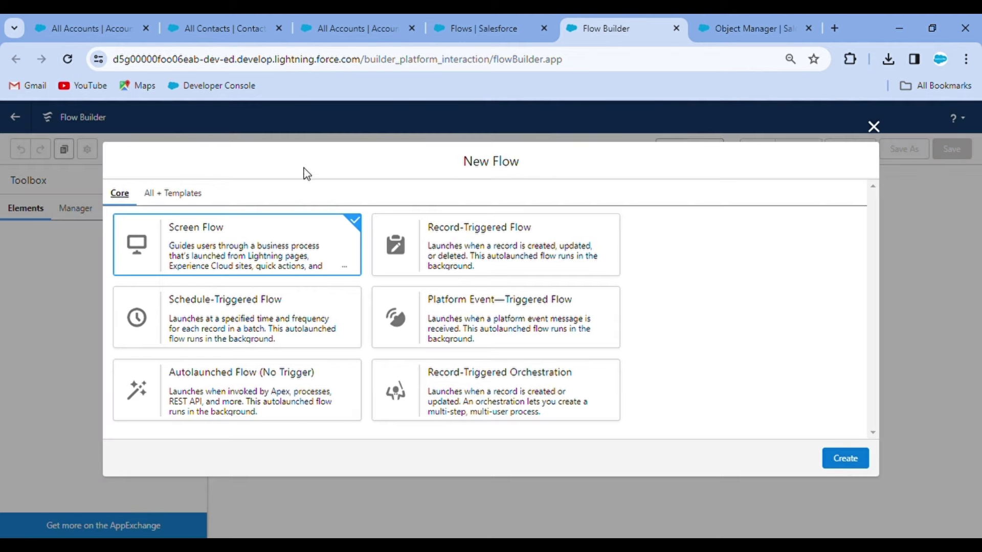
click(536, 268)
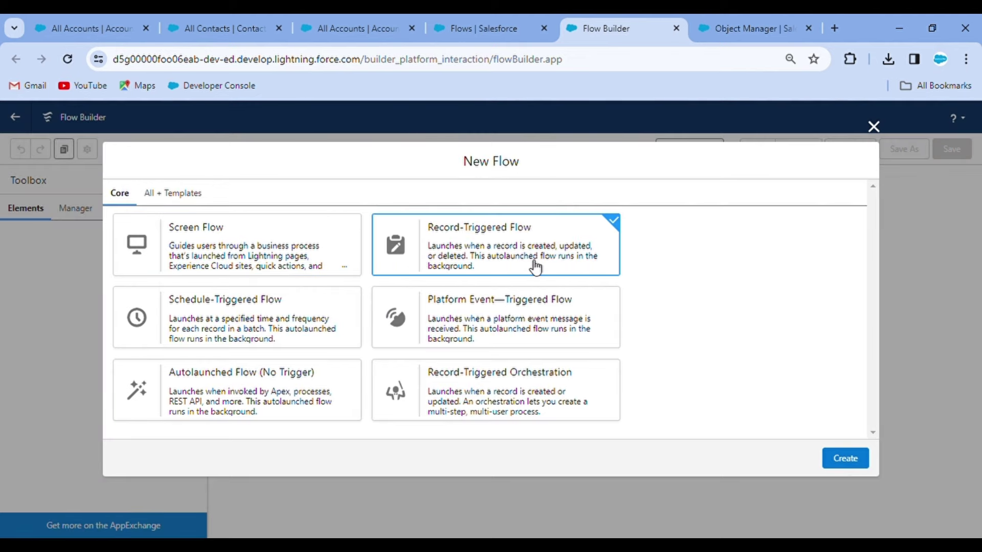
click(846, 458)
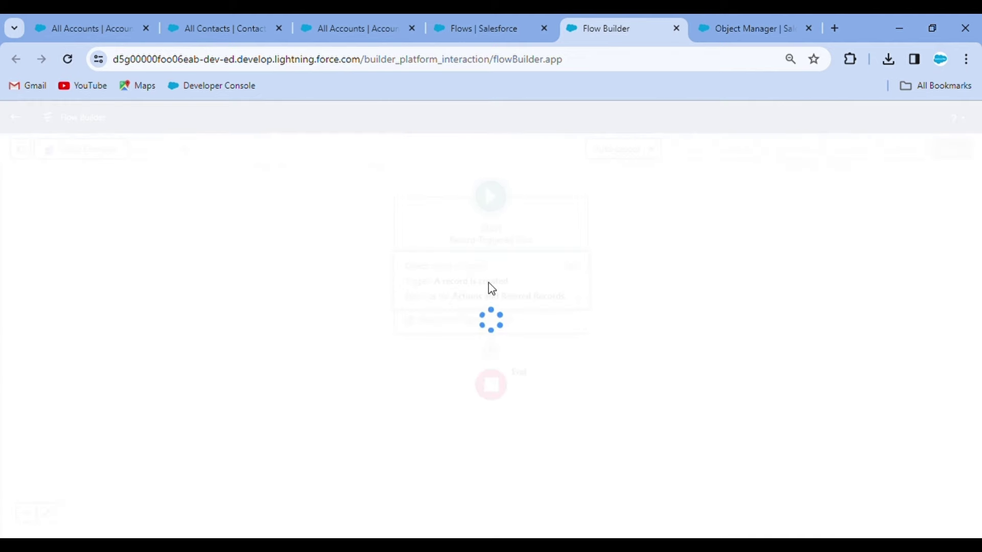
click(435, 252)
text(acc)
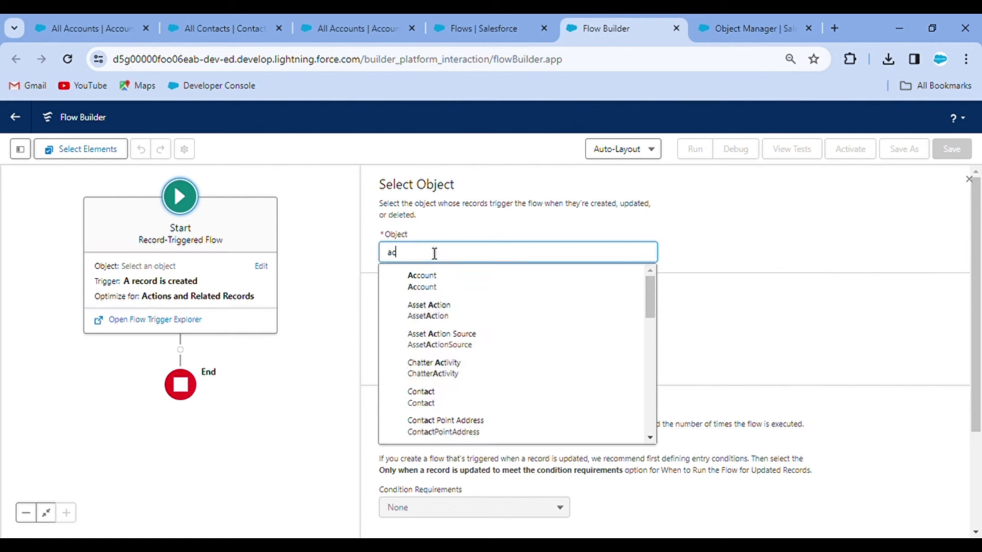
Step: Trigger the flow on Account when 'A record is deleted' and add an element after Start
click(453, 278)
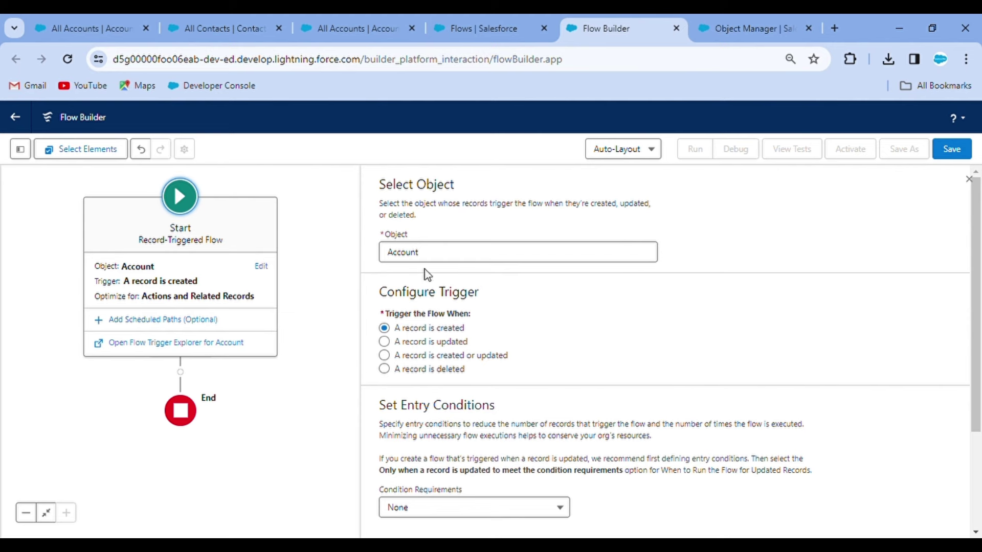
click(384, 369)
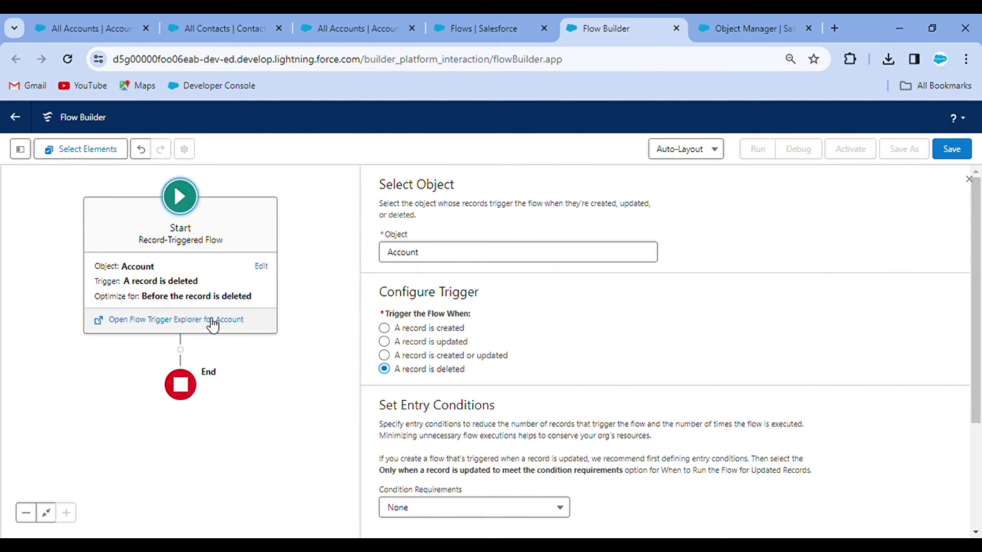
click(180, 351)
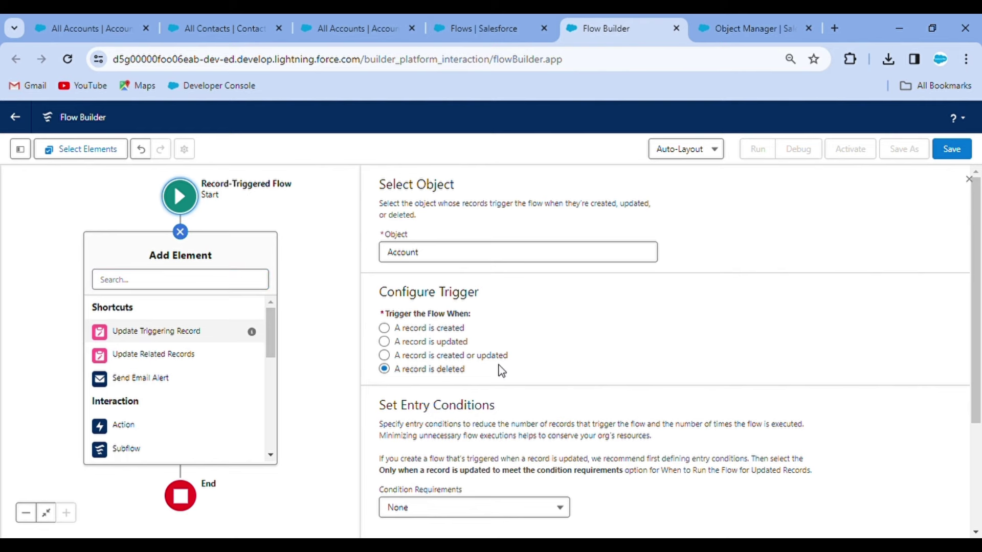
scroll(502, 371, down, 3)
scroll(539, 378, up, 3)
Step: Add a Get Records element after Start and begin entering its label
click(155, 287)
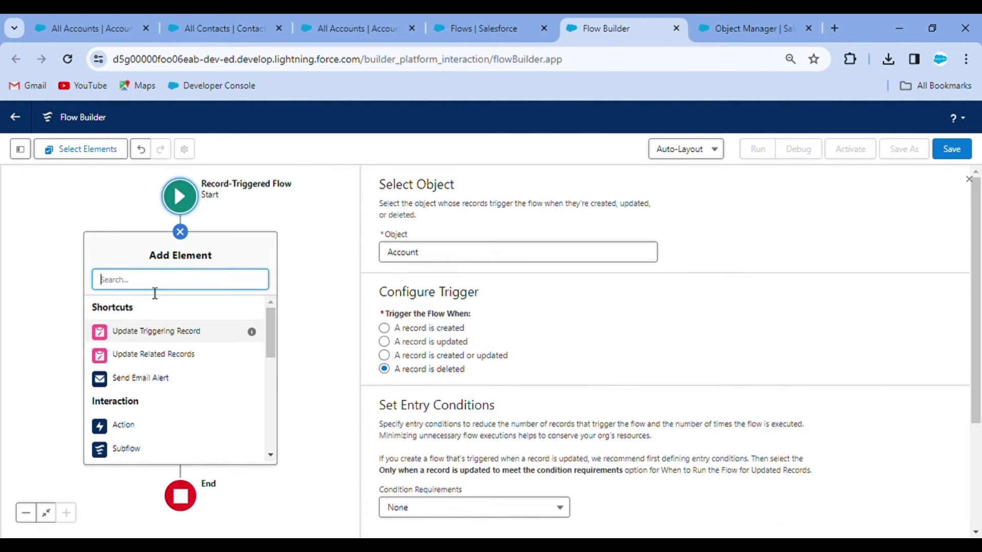
text(get)
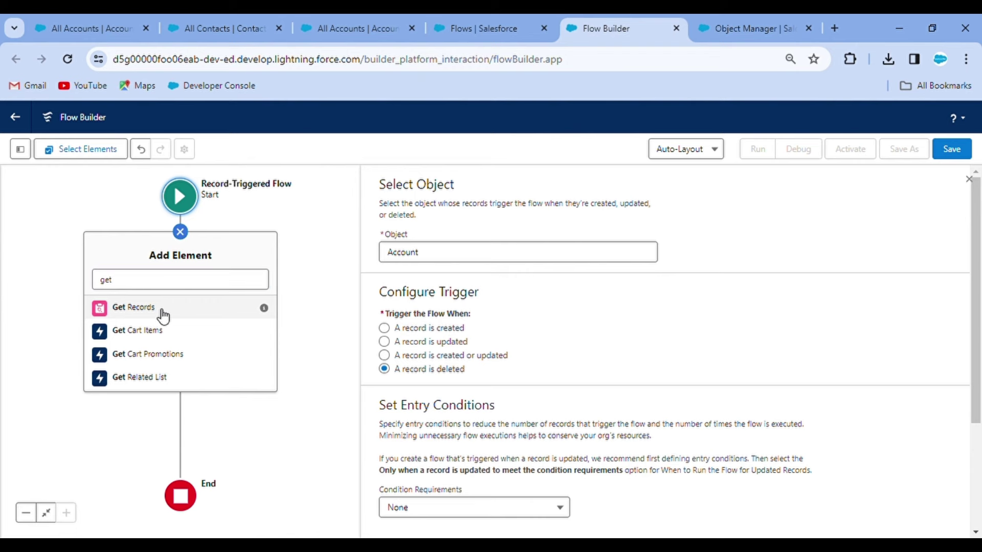
click(164, 313)
click(569, 238)
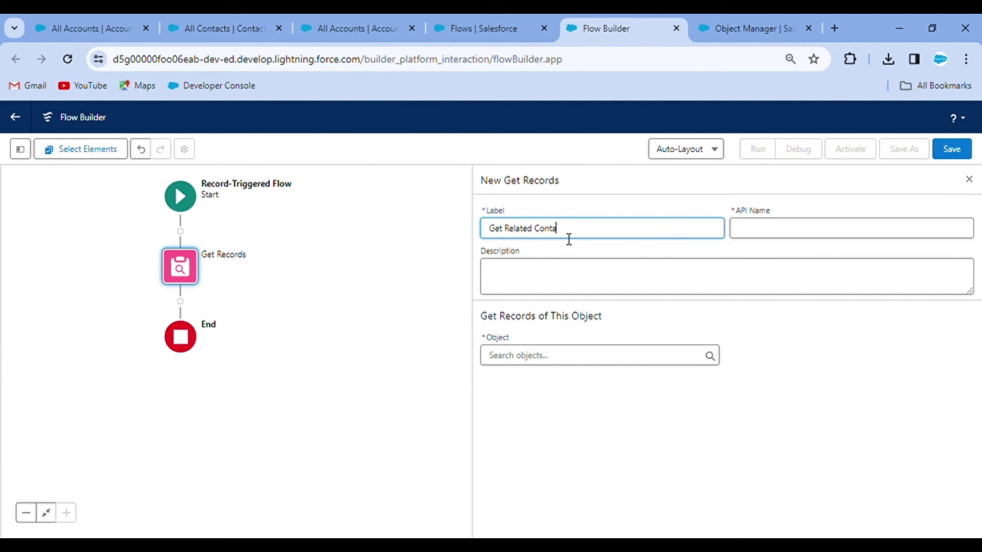
Step: Set the Get Records object to Contact
click(573, 357)
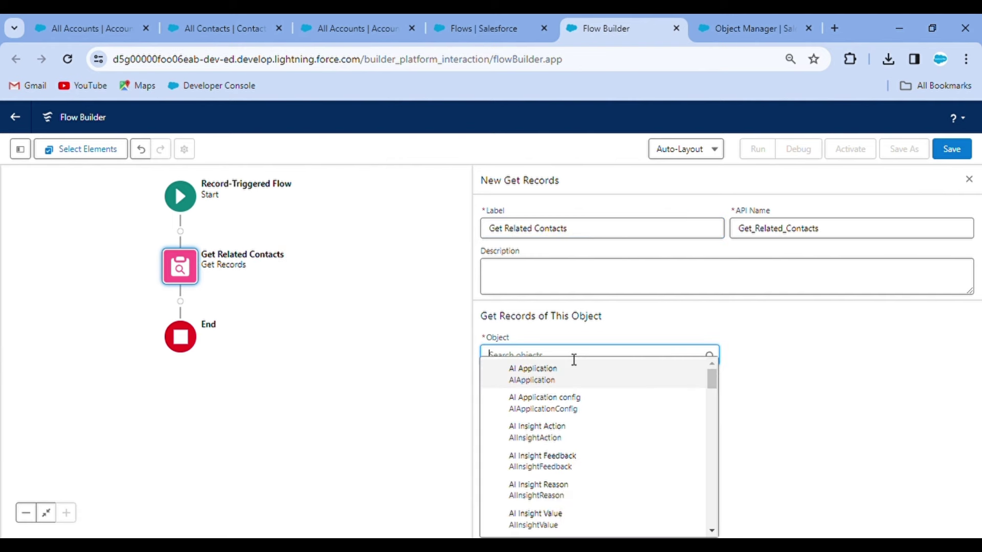
text(contaxt)
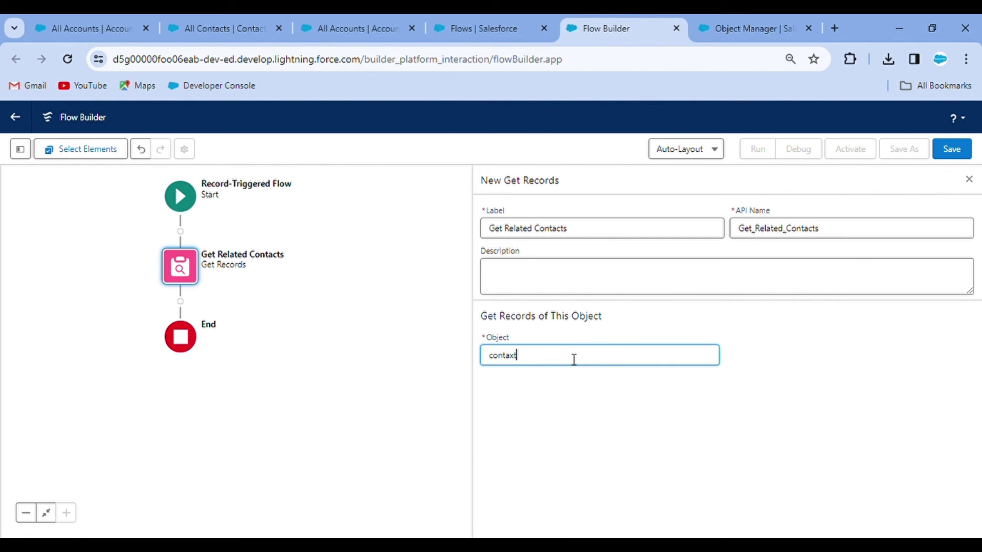
key(BackSpace)
key(BackSpace)
text(ct)
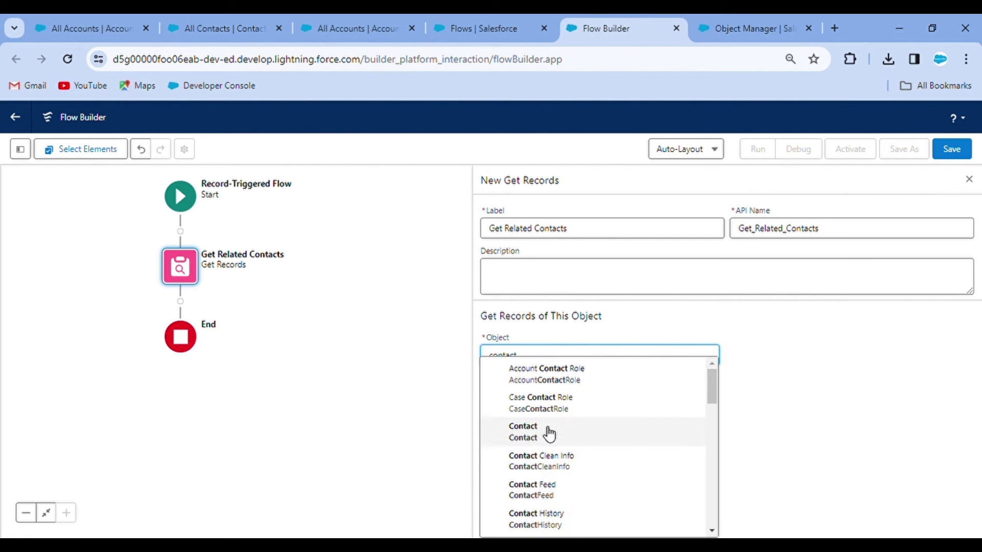
click(548, 434)
scroll(567, 364, down, 3)
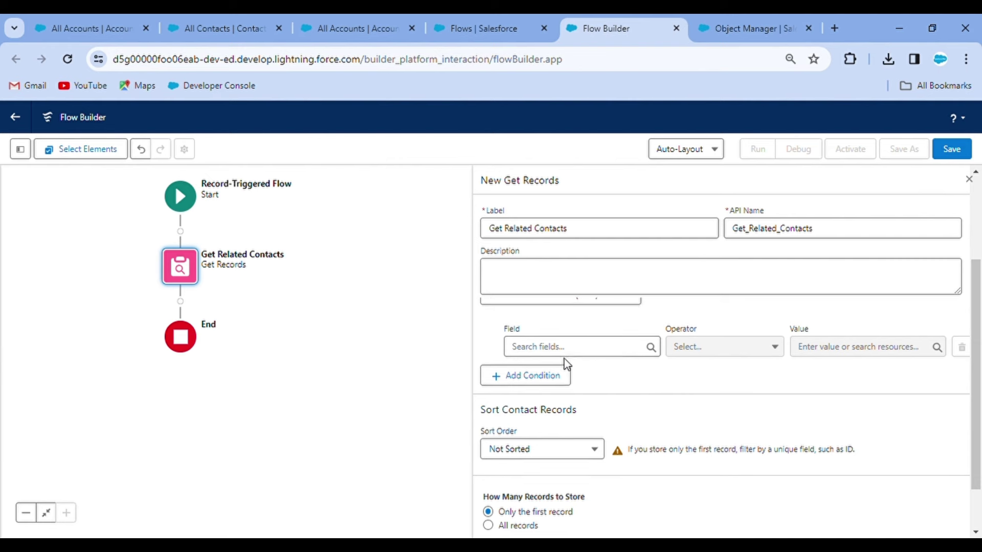
Step: Add the filter condition AccountId Equals the triggering record's Account ID ($Record.Id)
click(565, 352)
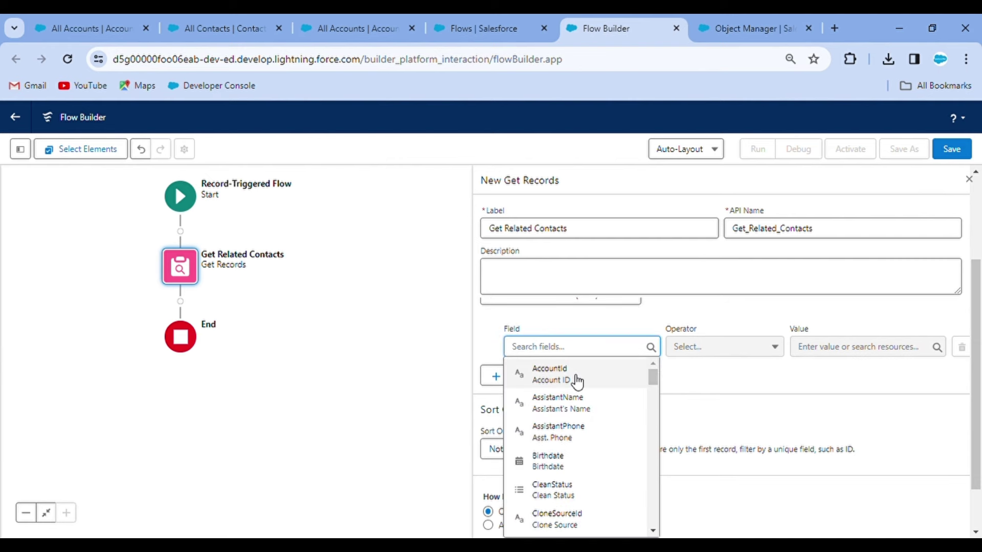
click(576, 380)
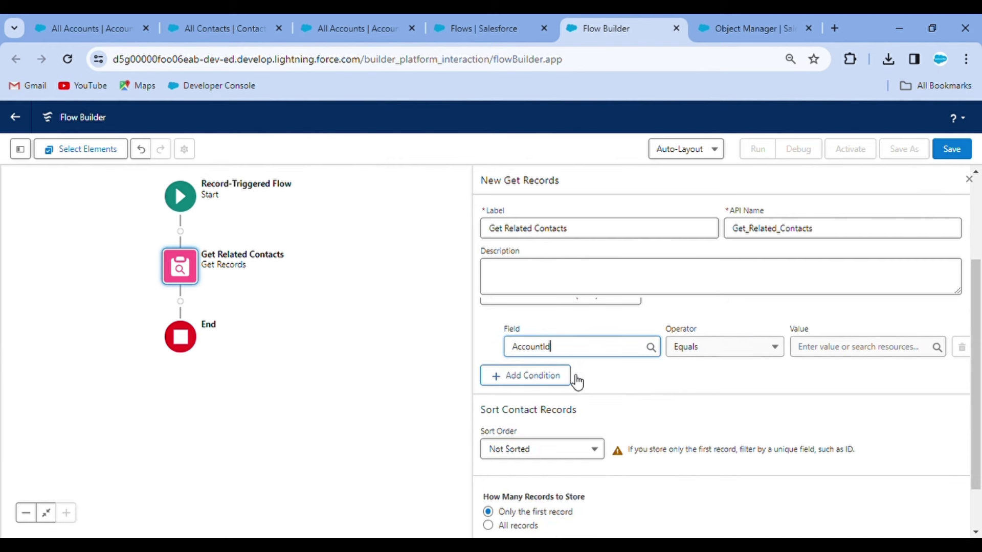
click(841, 347)
scroll(846, 463, down, 6)
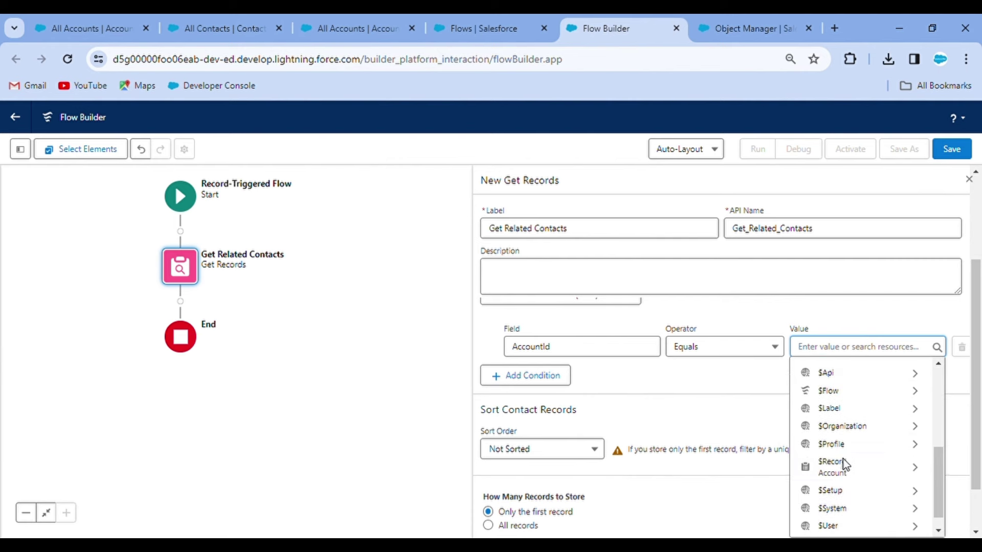
scroll(849, 467, down, 1)
click(861, 460)
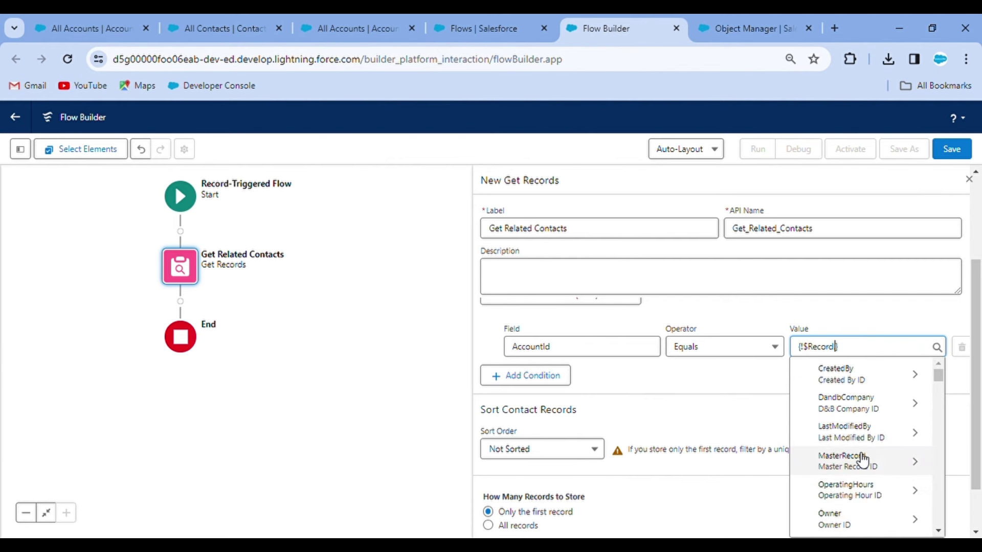
text(id)
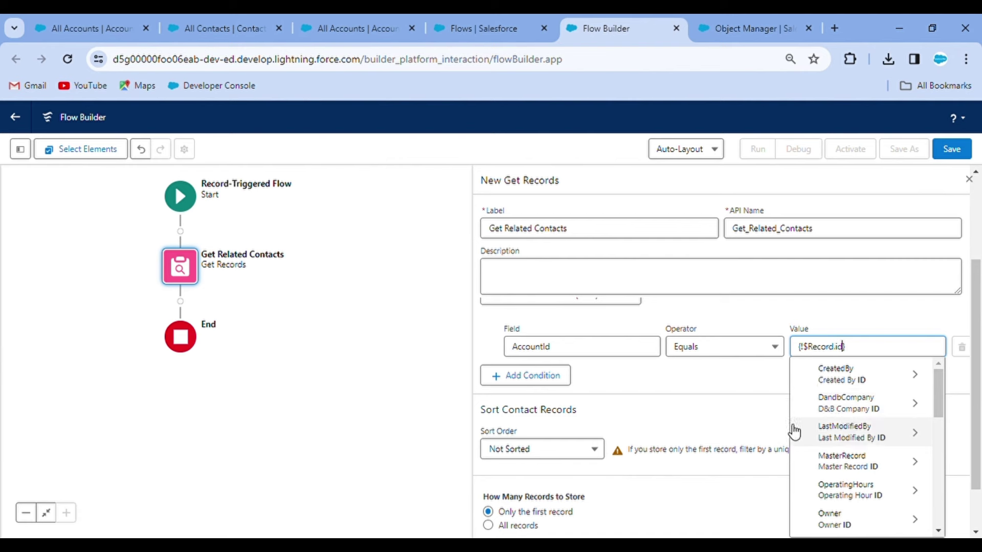
click(562, 320)
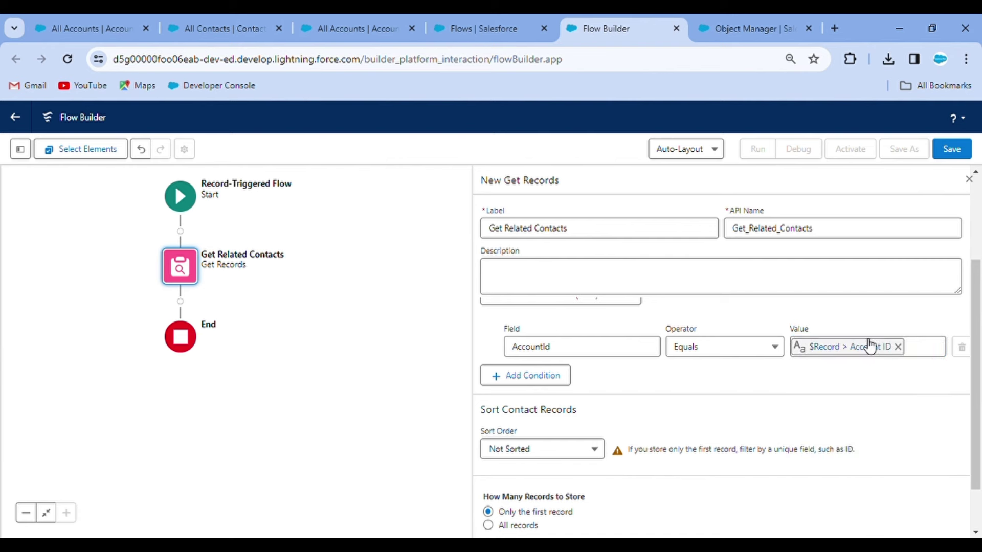
Step: Review the Get Related Contacts settings, then switch to the All Accounts browser tab
scroll(826, 377, up, 2)
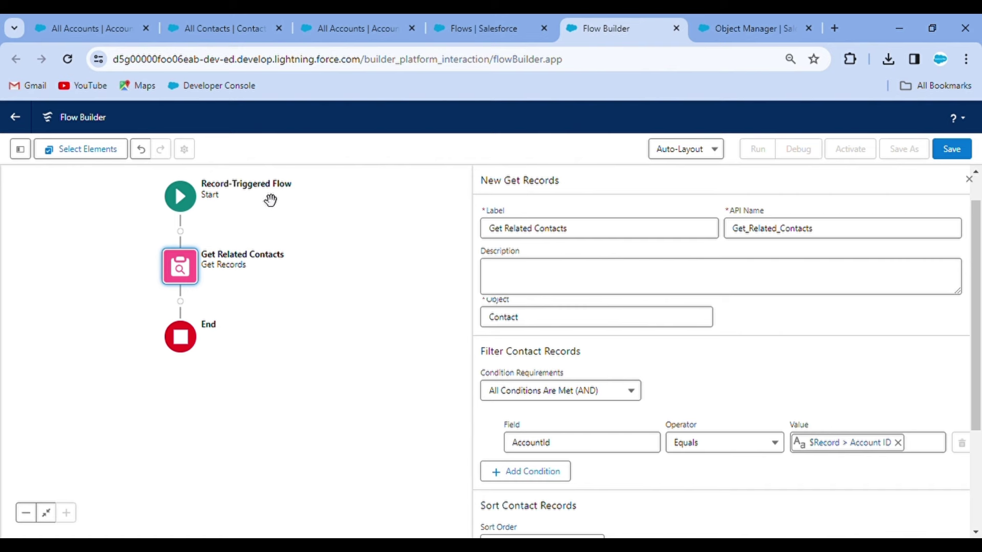
scroll(794, 450, down, 1)
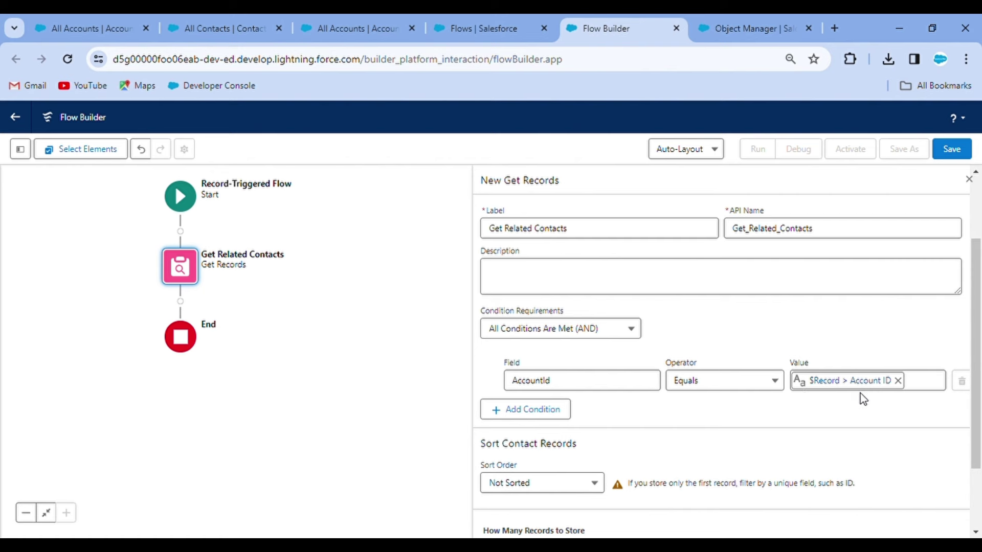
scroll(687, 379, up, 2)
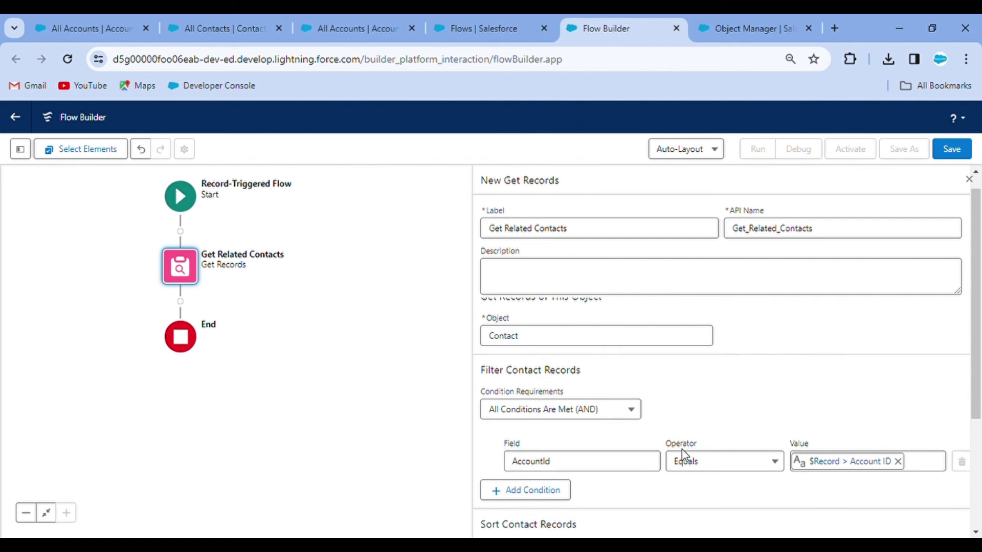
scroll(824, 435, down, 1)
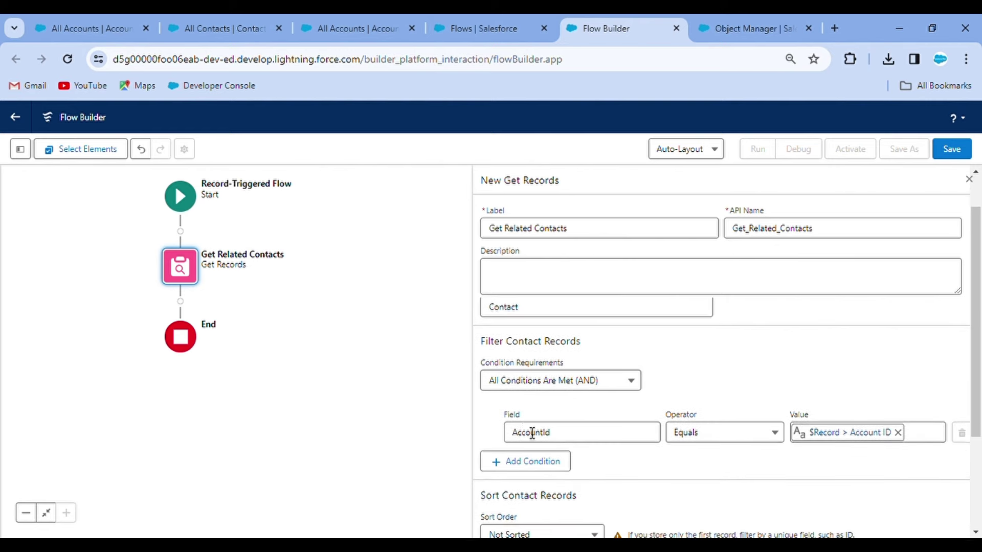
click(326, 16)
Step: Look up AccountId in the Contact object's Fields & Relationships, then return to Flow Builder
click(474, 16)
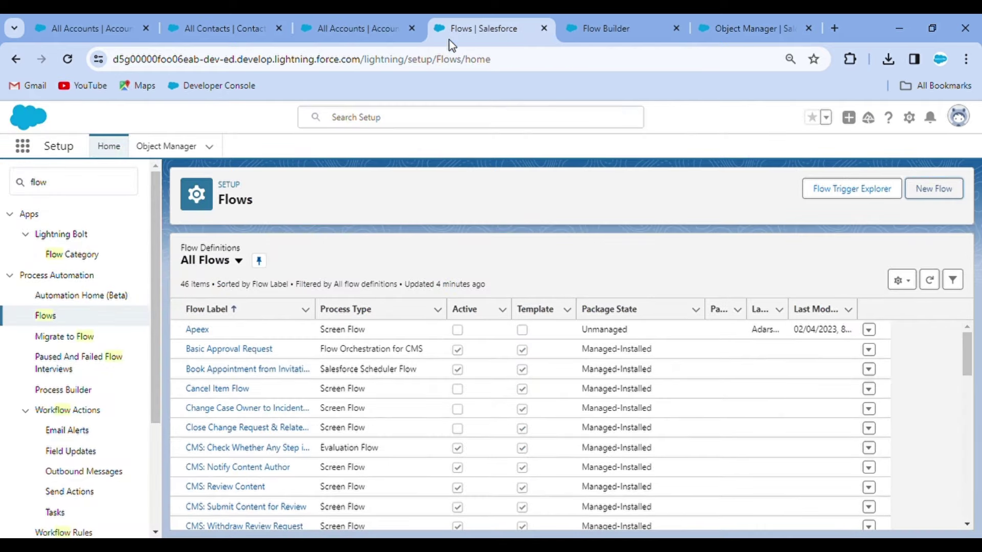
click(157, 146)
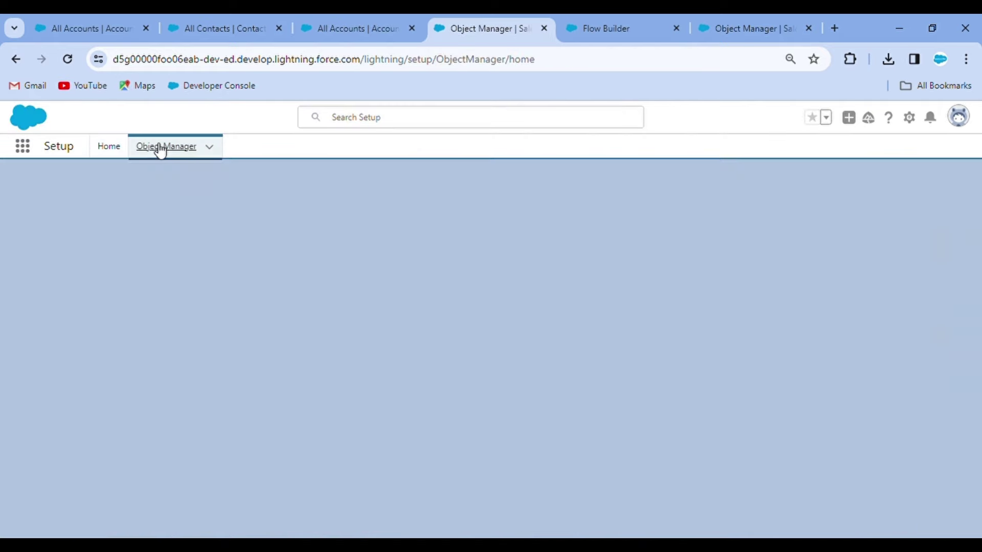
click(766, 191)
text(conta)
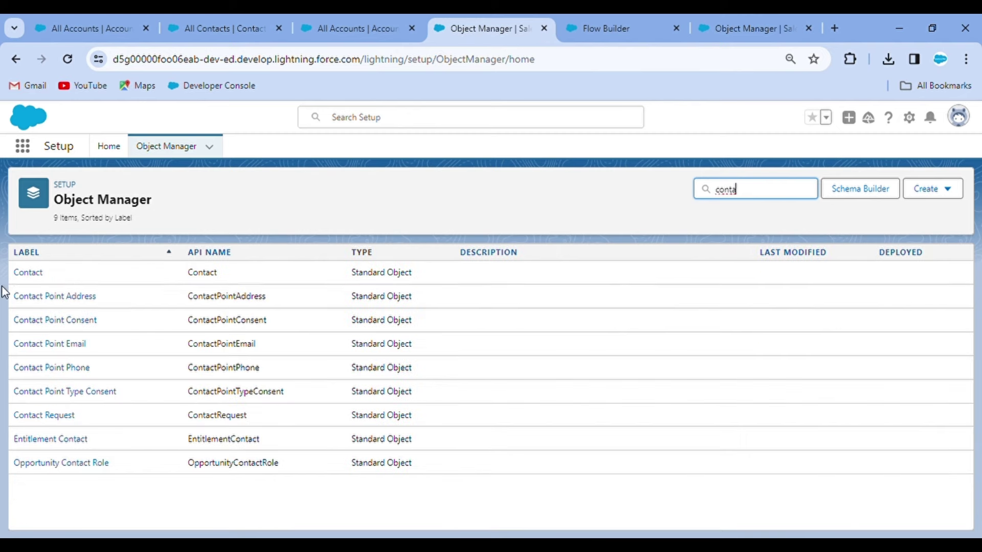
click(26, 274)
click(75, 274)
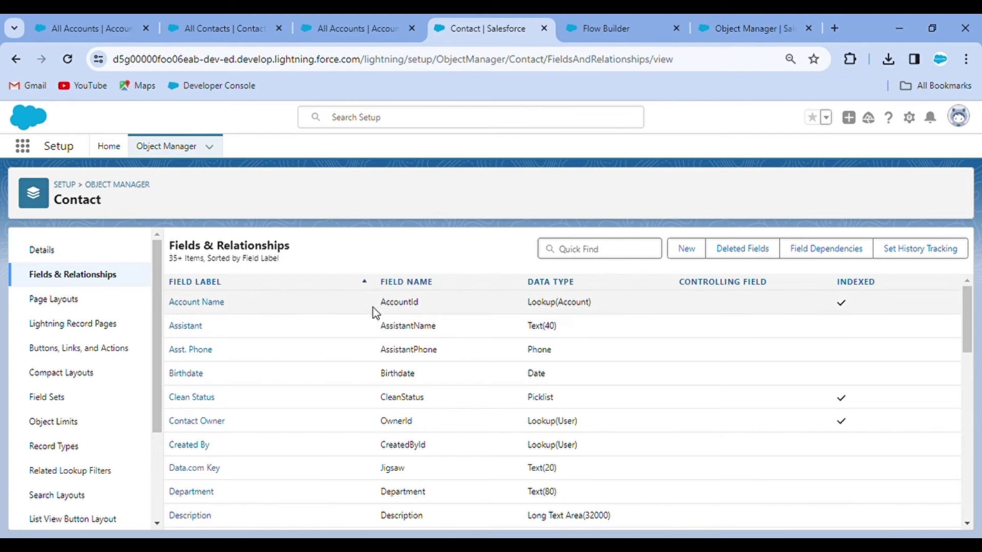
double_click(401, 303)
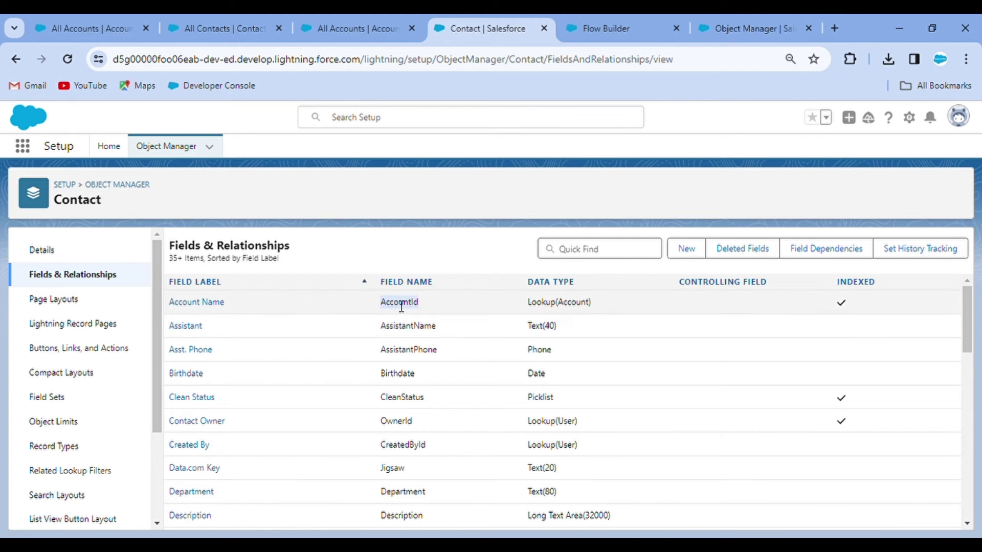
click(610, 20)
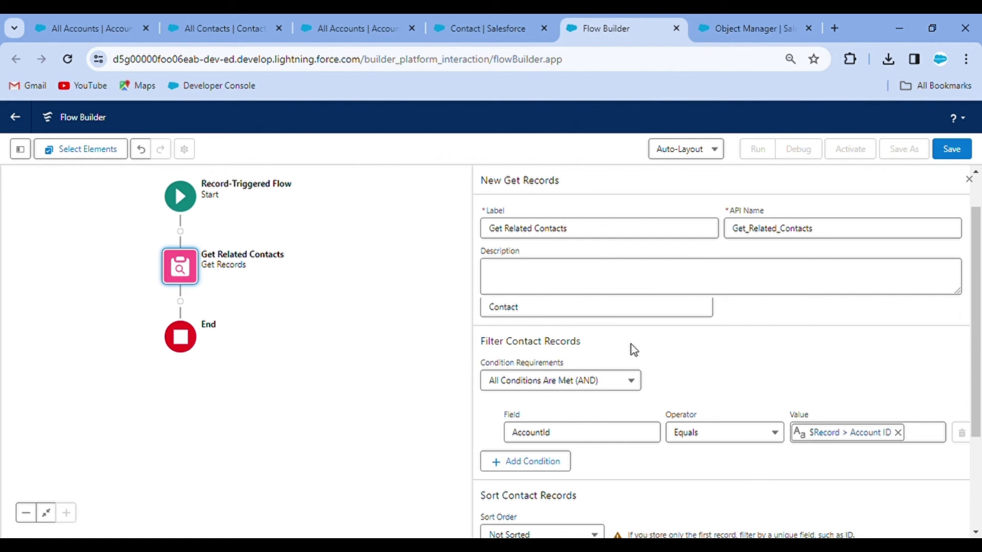
Step: Make Get Related Contacts store all records and add a new step after it
scroll(634, 350, up, 1)
scroll(618, 277, down, 4)
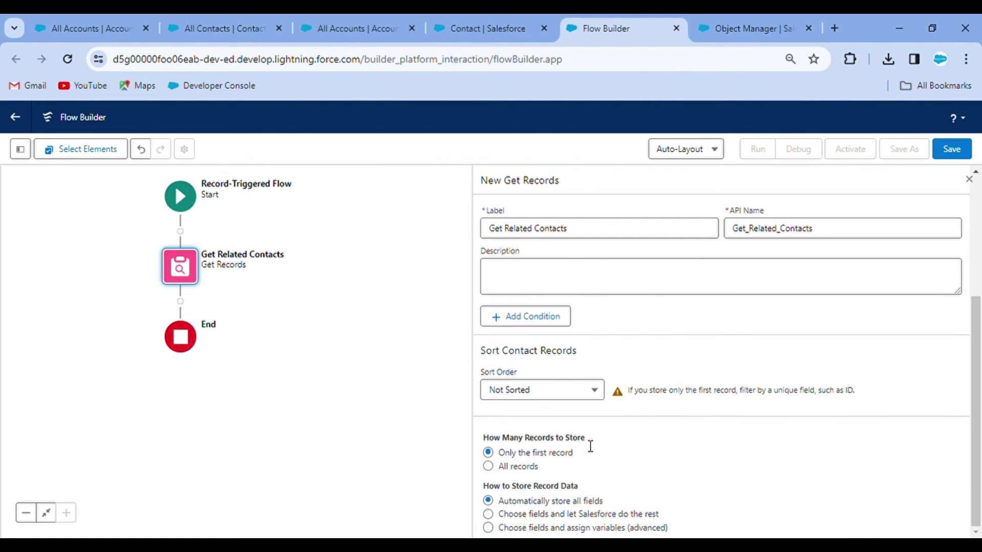
click(487, 467)
click(180, 302)
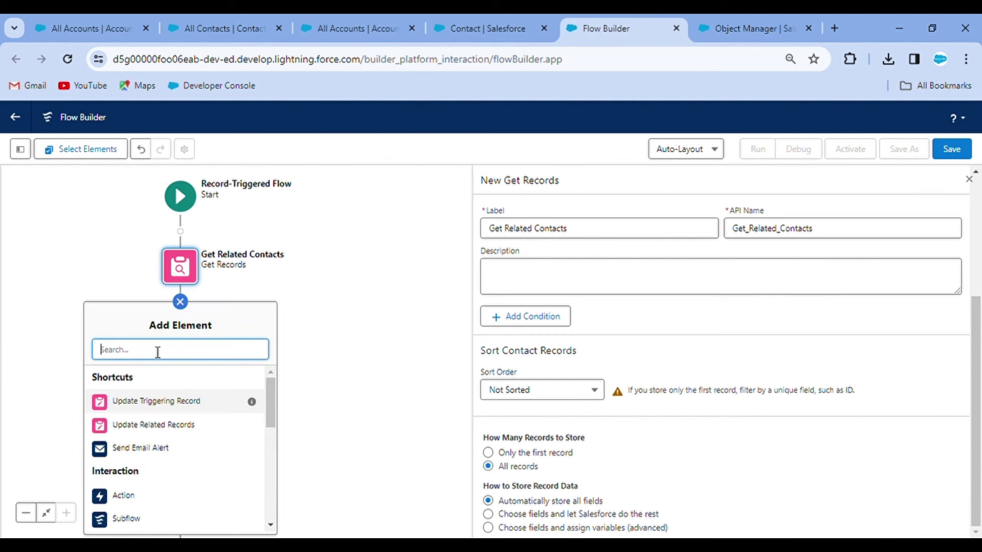
Step: Add a Decision labelled 'Check Records' with a first outcome named 'If Exist'
text(dec)
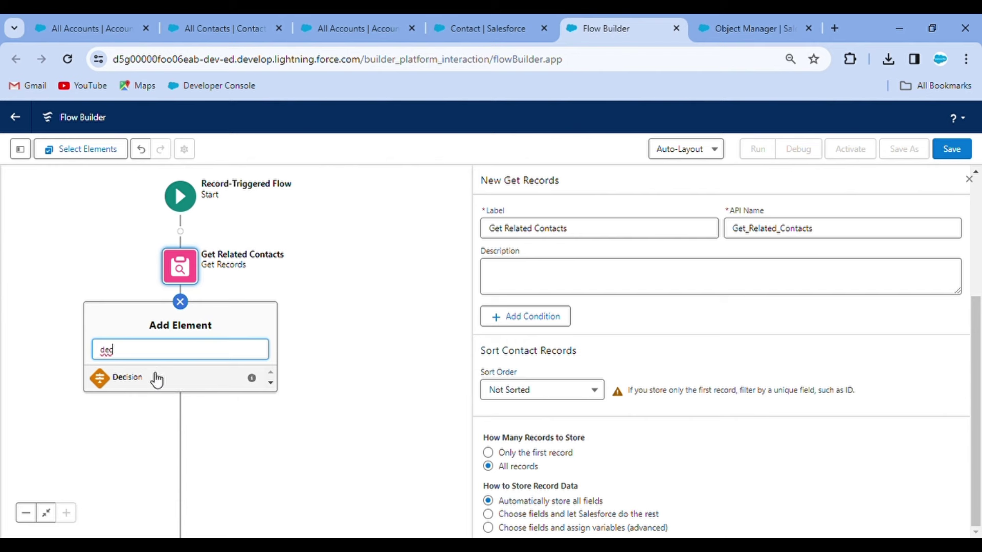
click(153, 379)
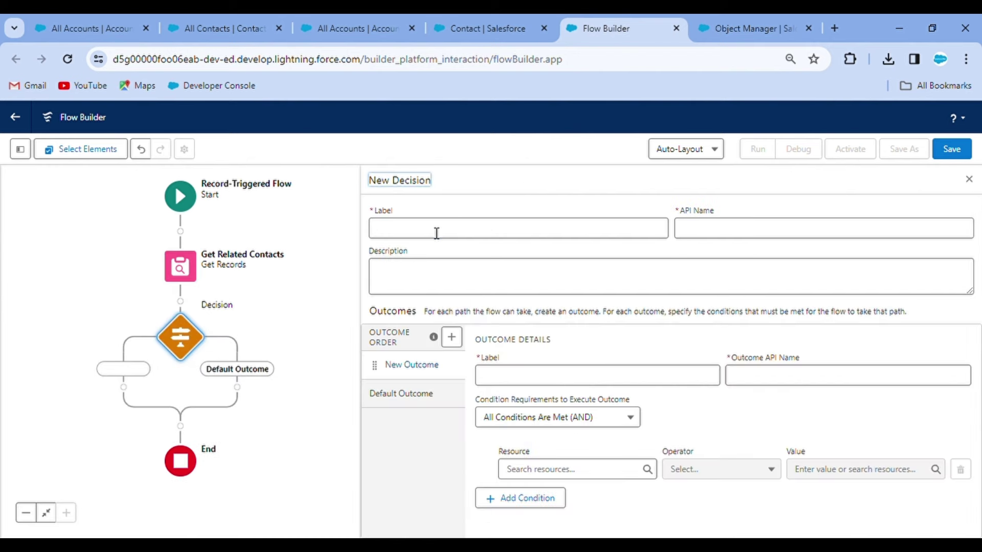
click(436, 232)
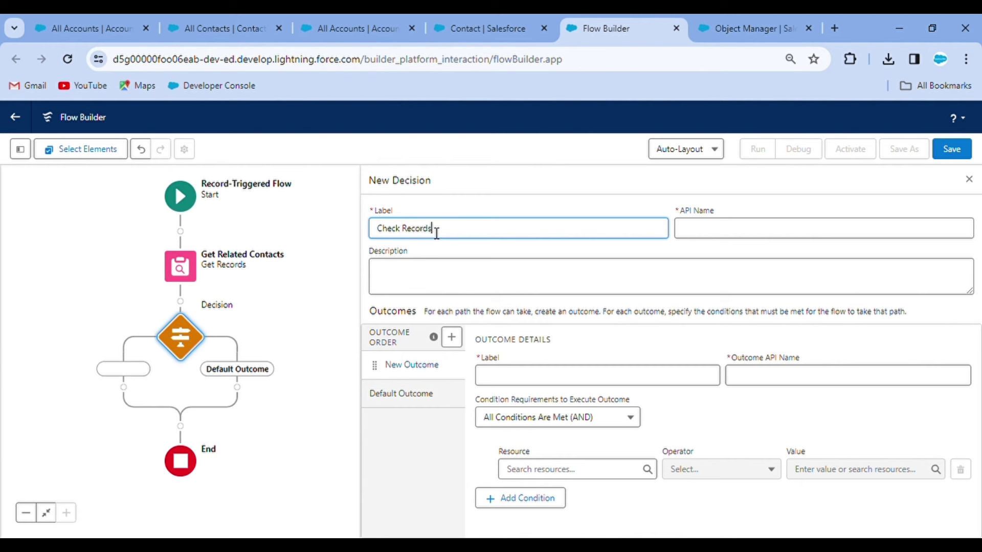
text(Check Records)
click(558, 293)
click(517, 386)
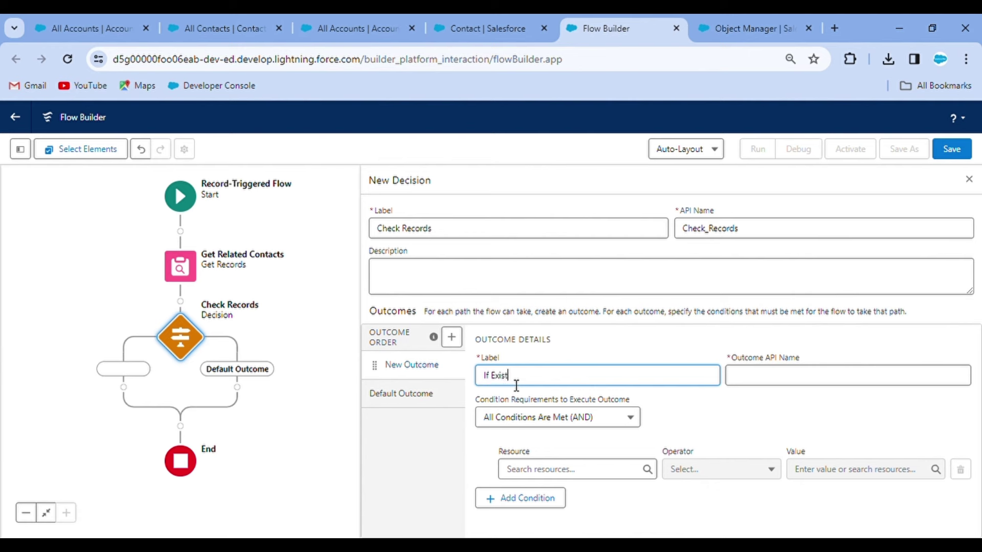
click(600, 324)
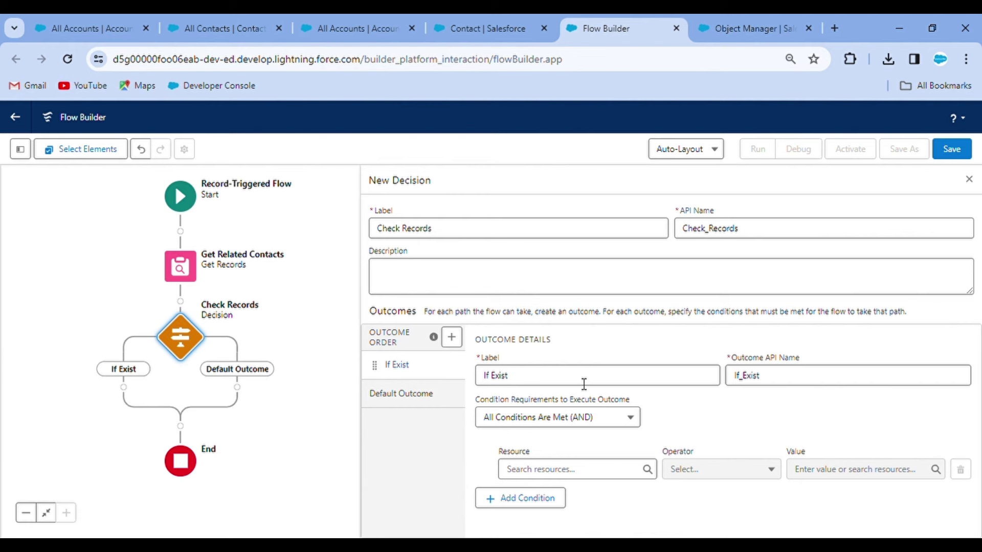
Step: Set the If Exist condition to Get_Related_Contacts Is Null equals $GlobalConstant.False
click(553, 479)
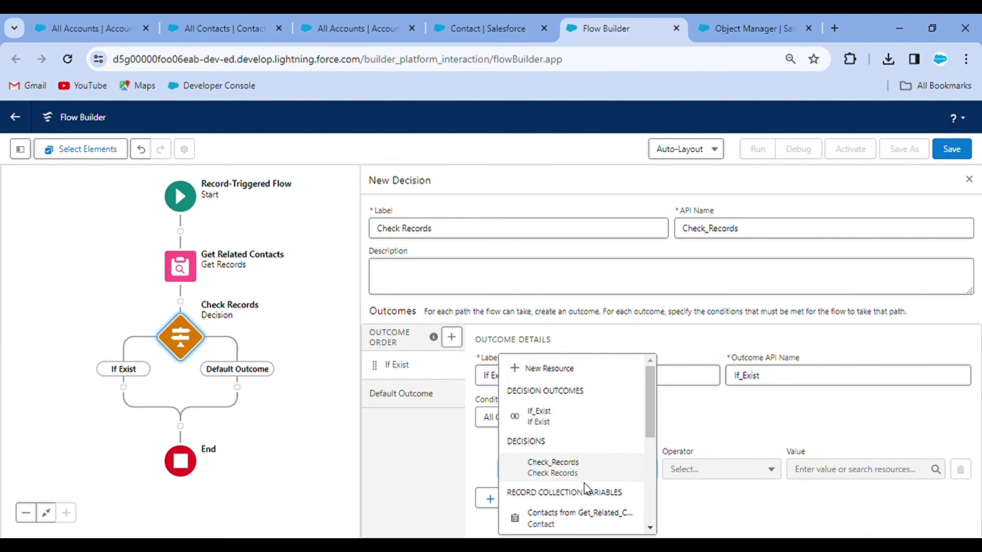
click(566, 518)
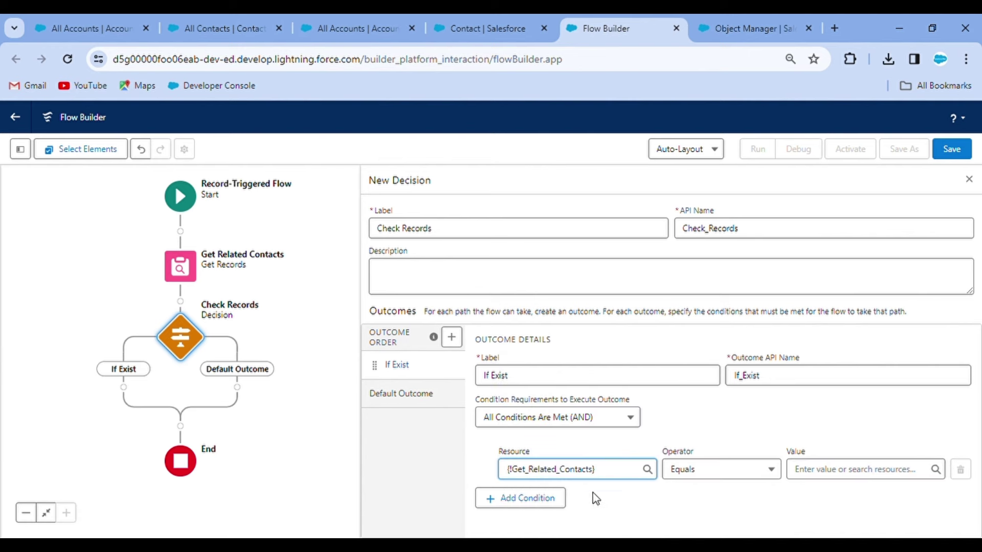
click(717, 469)
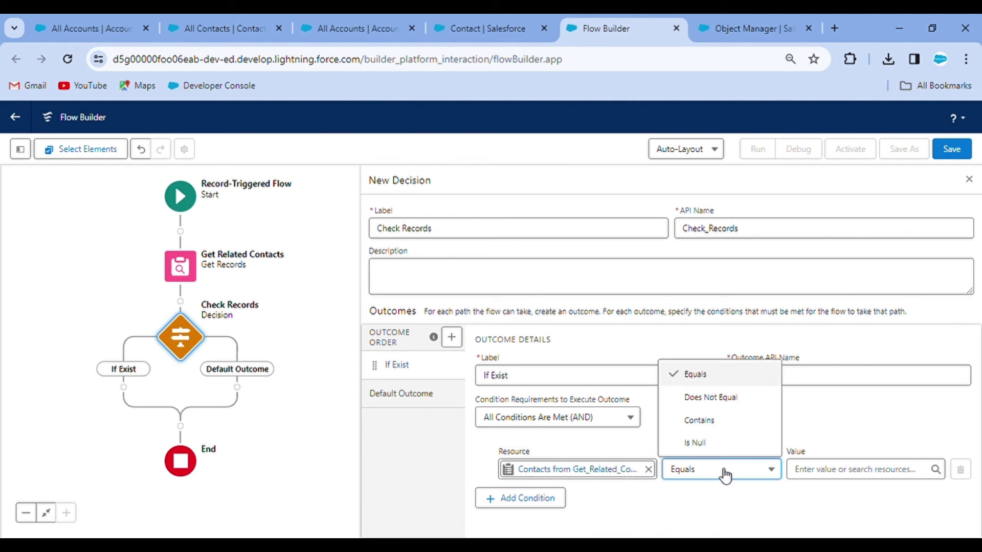
click(721, 452)
click(828, 469)
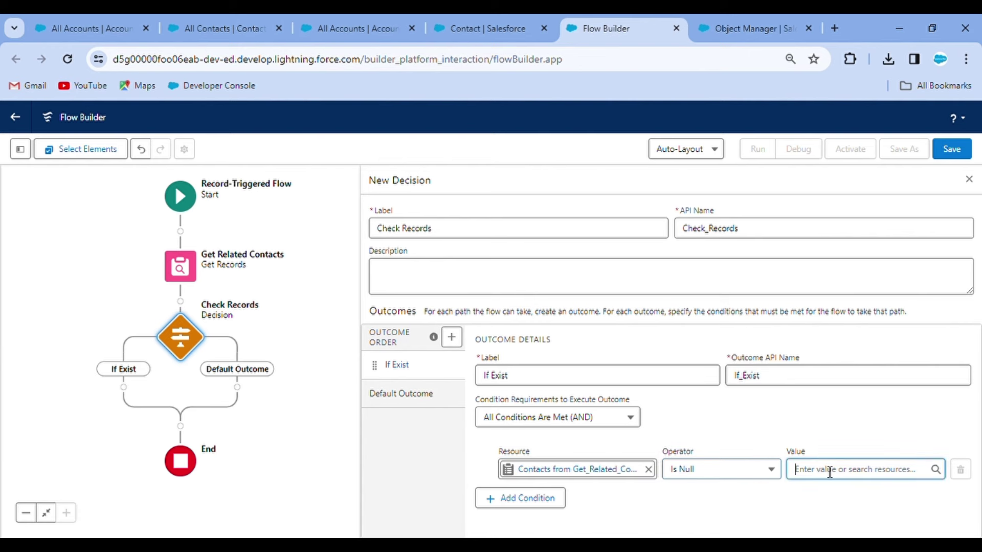
text(fa)
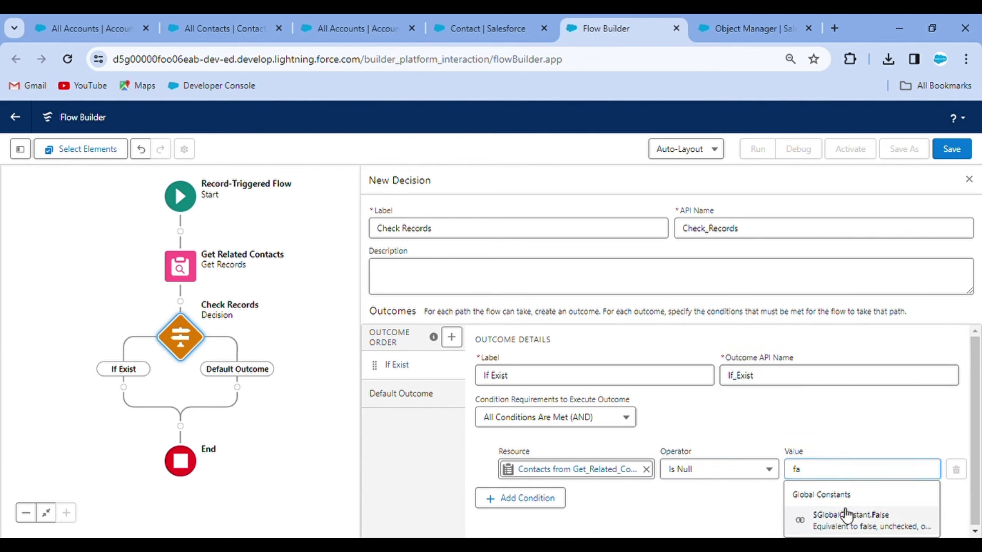
click(836, 516)
click(781, 385)
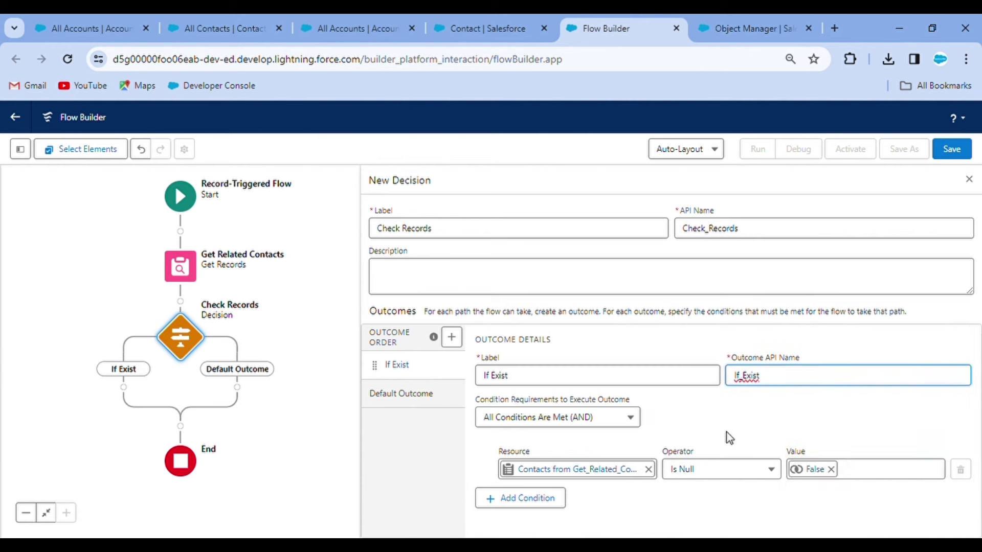
mouse_move(498, 451)
mouse_down()
mouse_move(597, 485)
mouse_move(511, 445)
mouse_up()
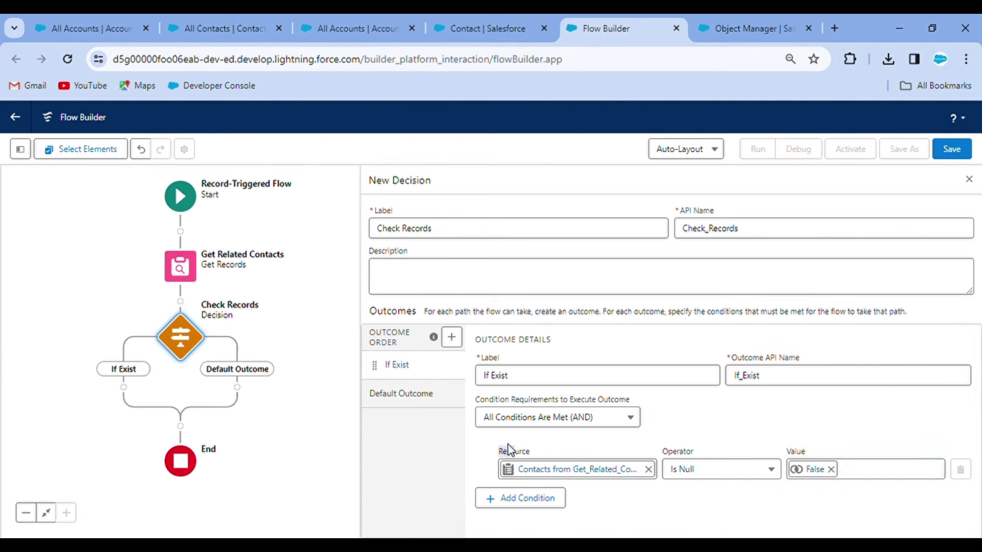
Step: Place an Update Related Records element on the If Exist path of Check Records
click(124, 389)
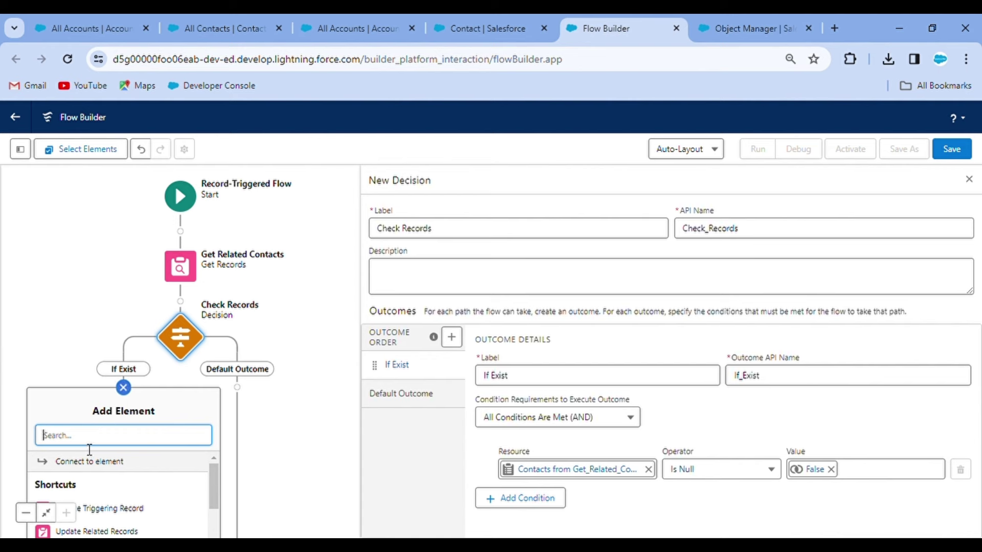
click(261, 435)
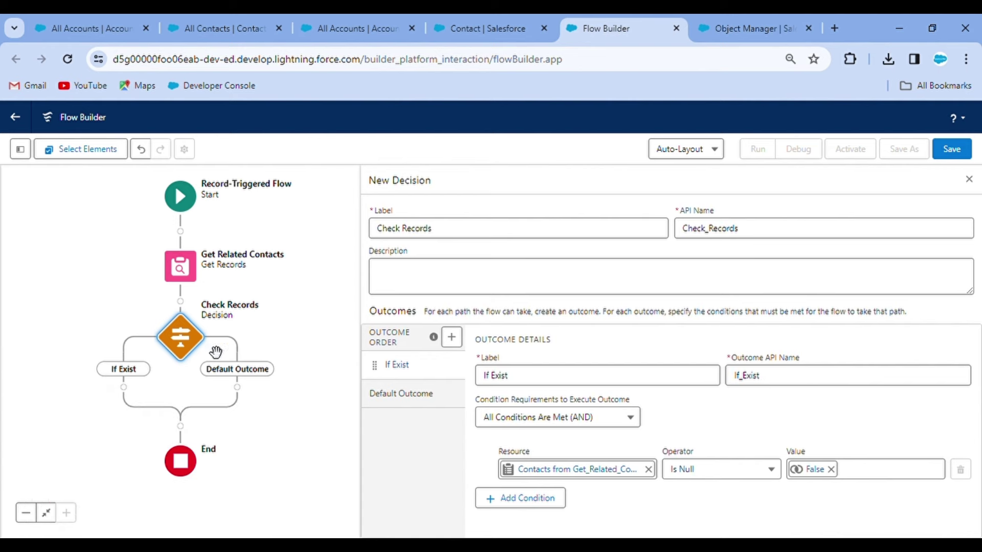
drag(215, 347, 224, 251)
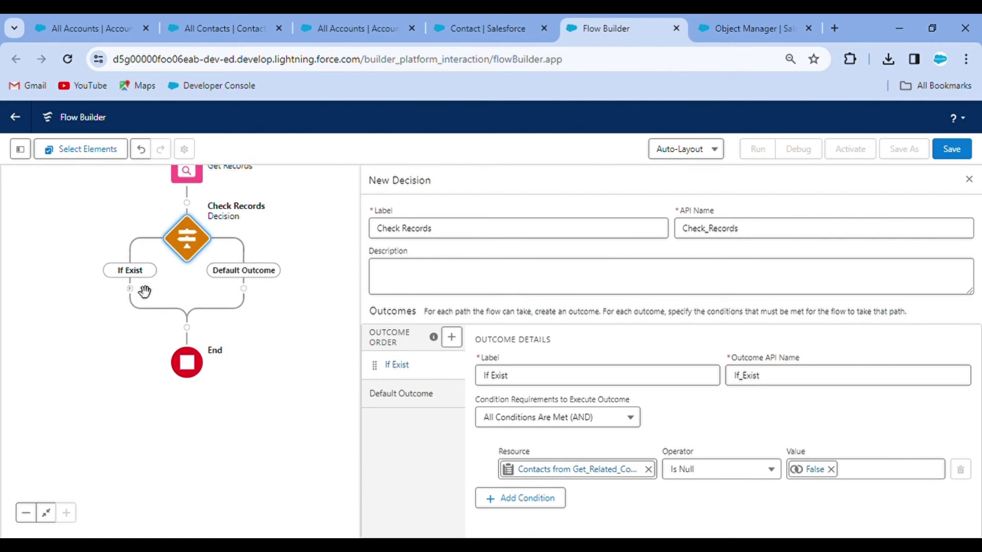
click(136, 290)
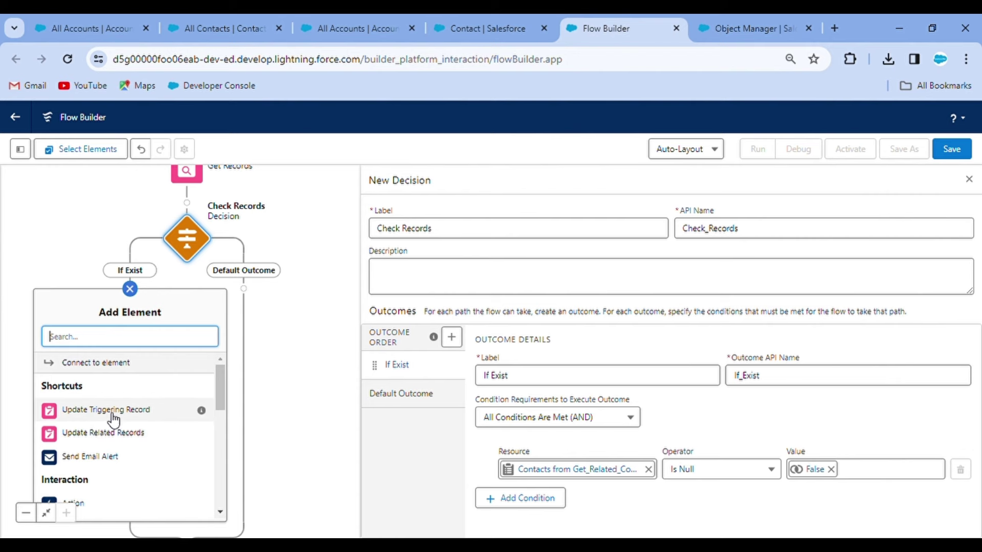
click(117, 440)
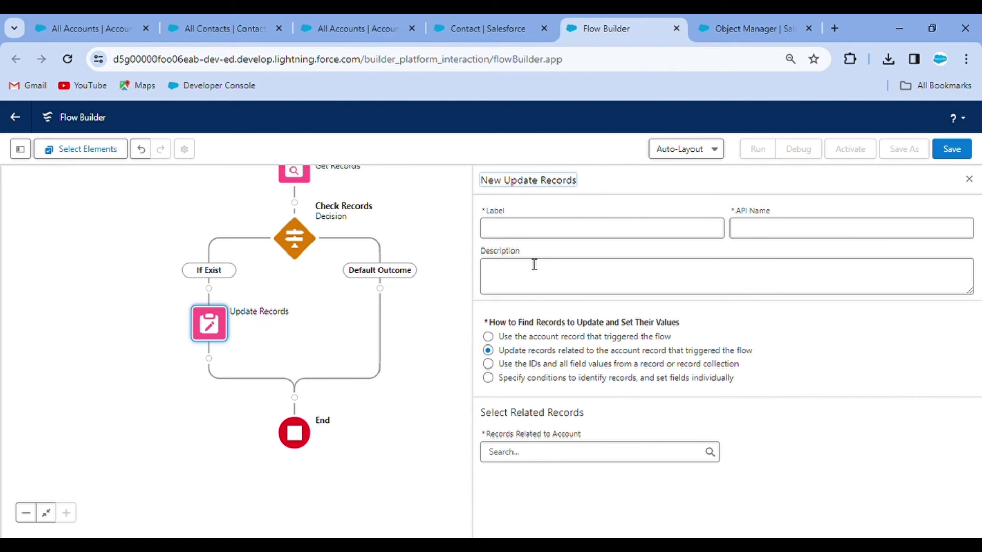
Step: Label the update element 'Update Contacts'
click(530, 234)
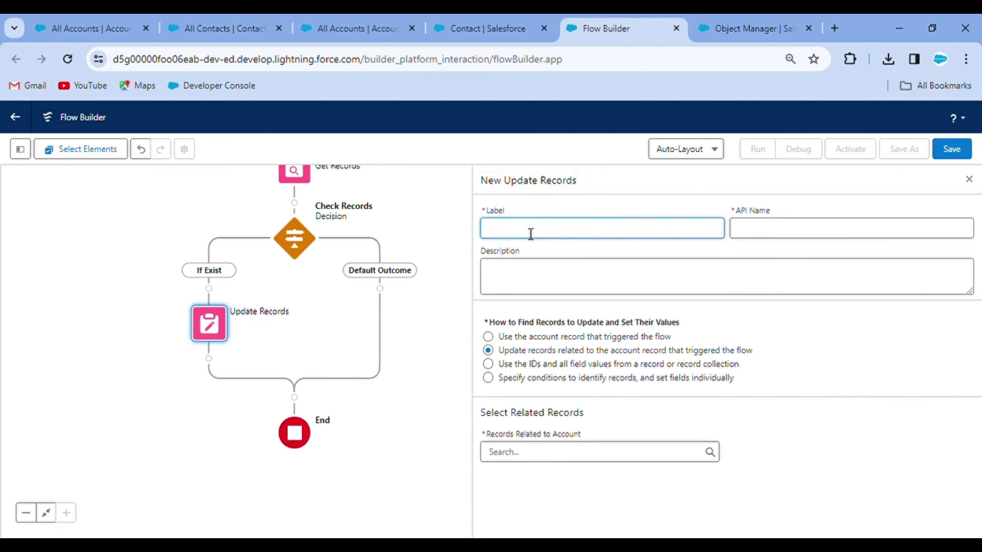
text(Update Contax)
key(BackSpace)
key(BackSpace)
text(cts)
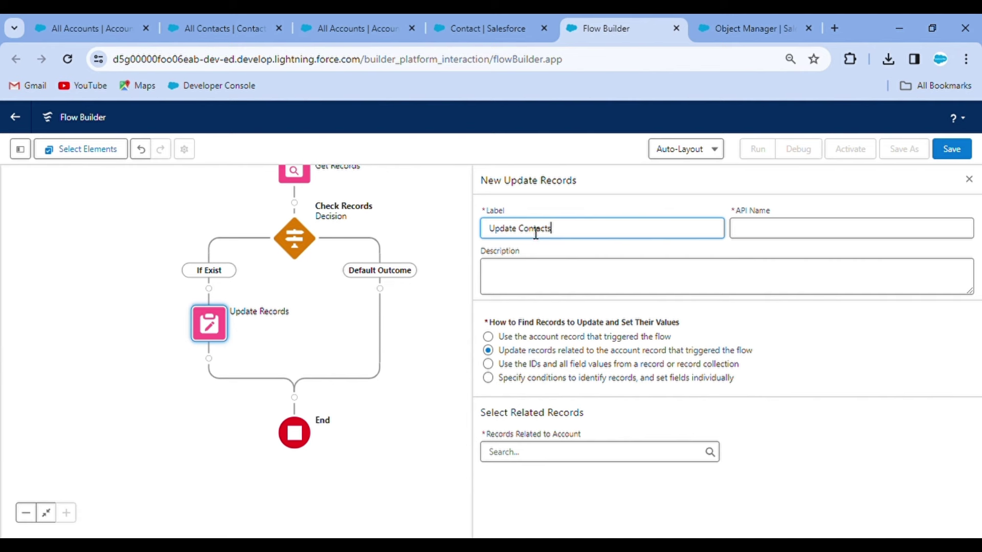
click(612, 207)
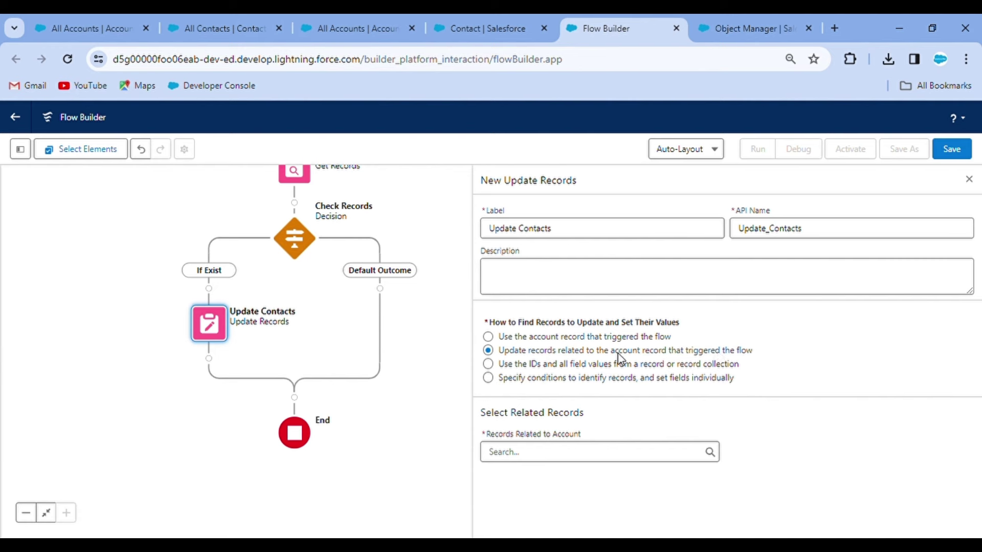
Step: Target {!$Record.Contacts} as the records to update, then switch to the All Accounts tab
click(551, 462)
text(co)
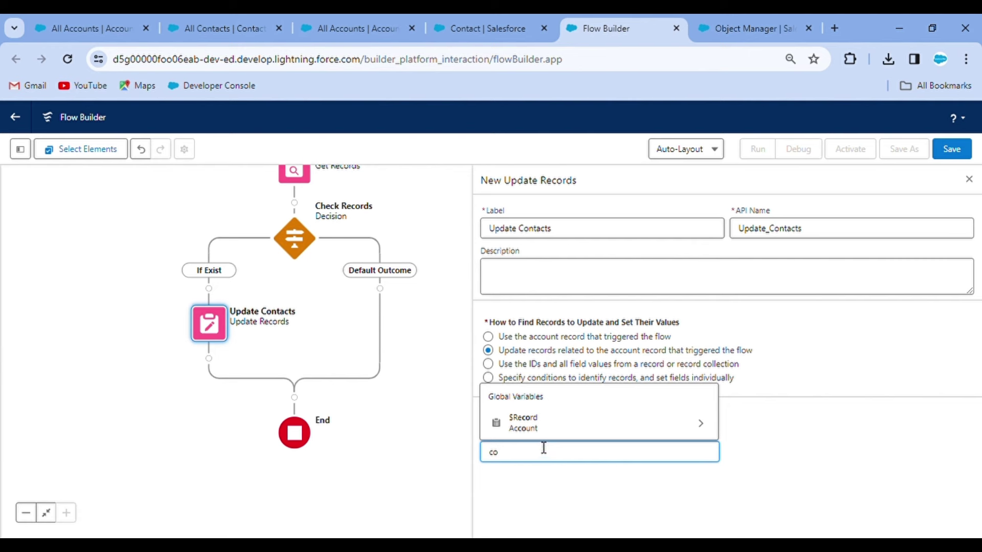
click(532, 429)
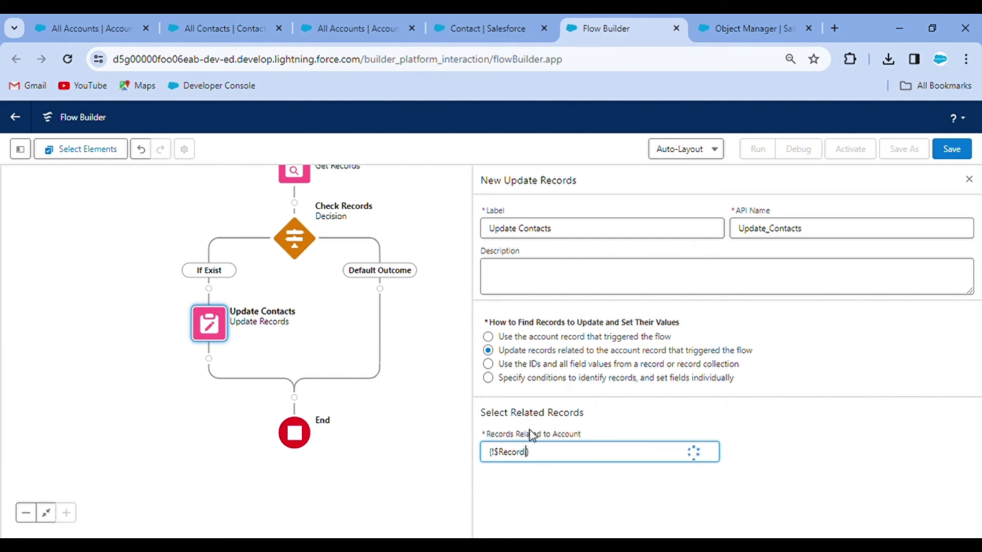
text(.conta)
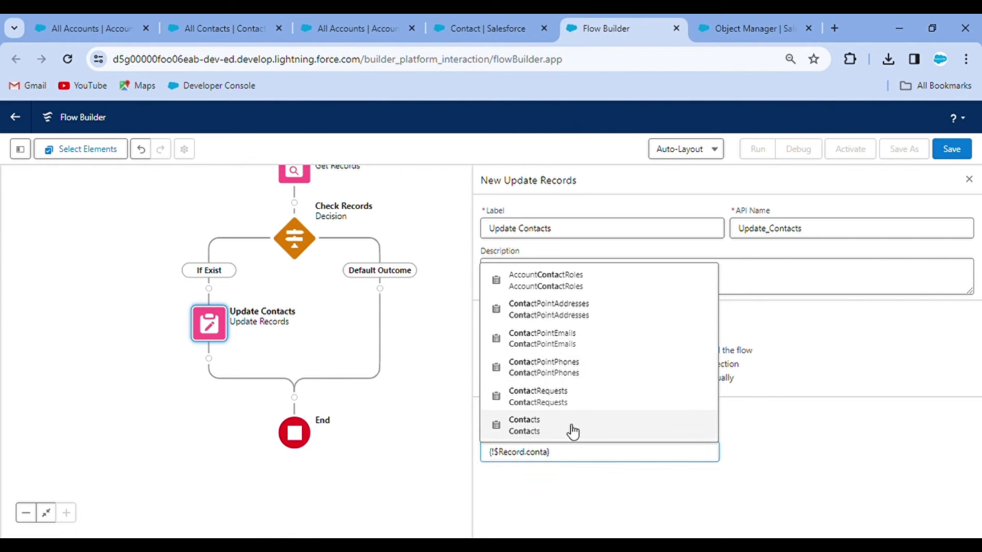
click(570, 430)
click(745, 428)
scroll(745, 428, down, 3)
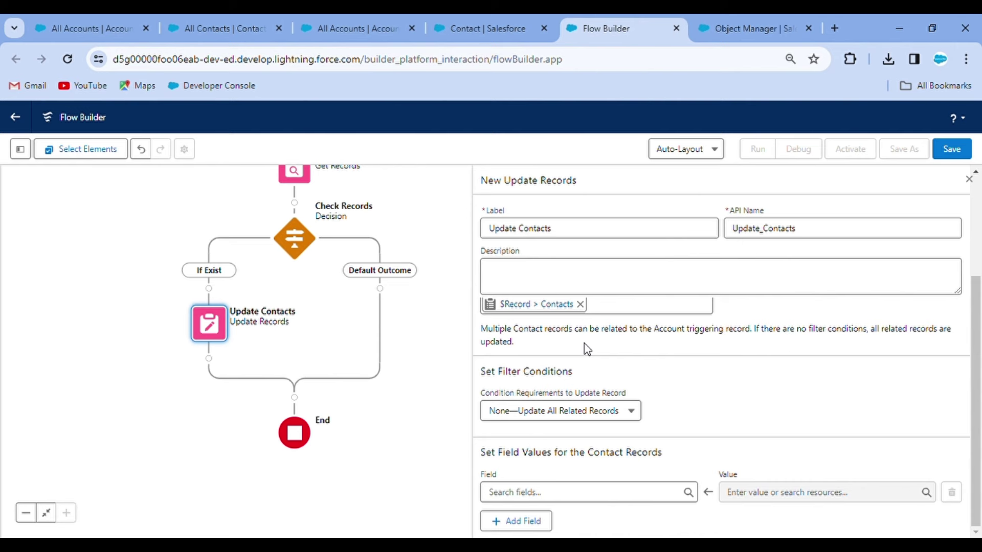
click(365, 15)
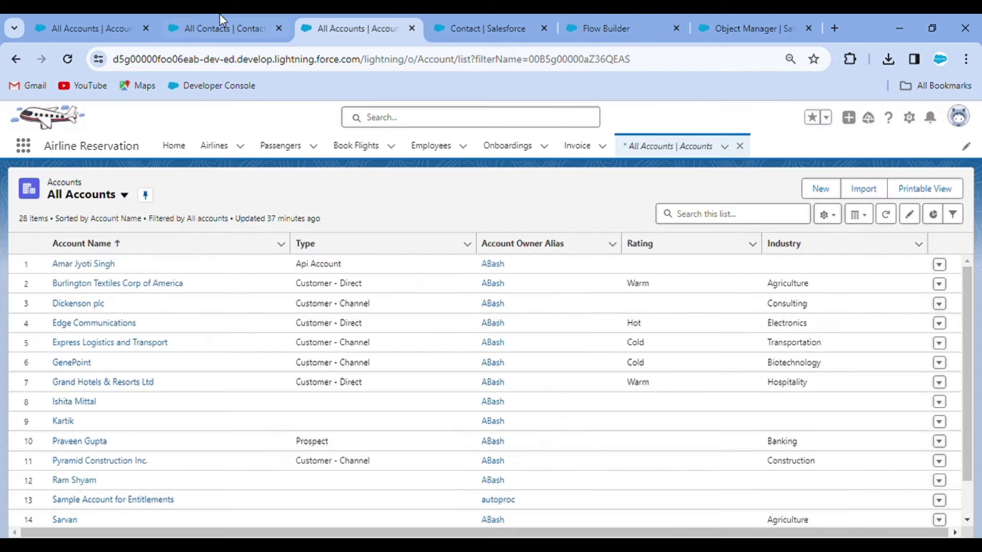
Step: Save a contact with a blank Account Name, check Contact field names, and return to Flow Builder
click(199, 20)
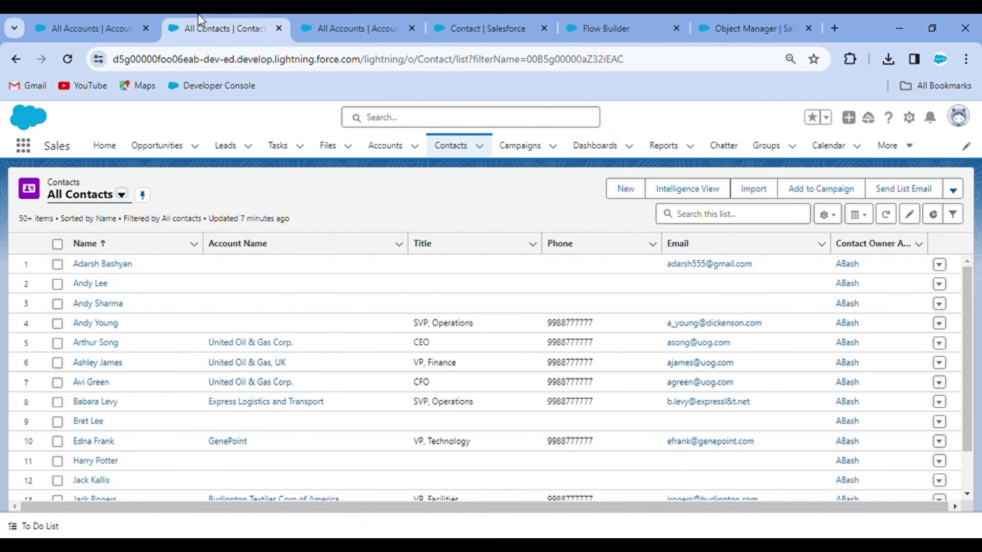
click(97, 304)
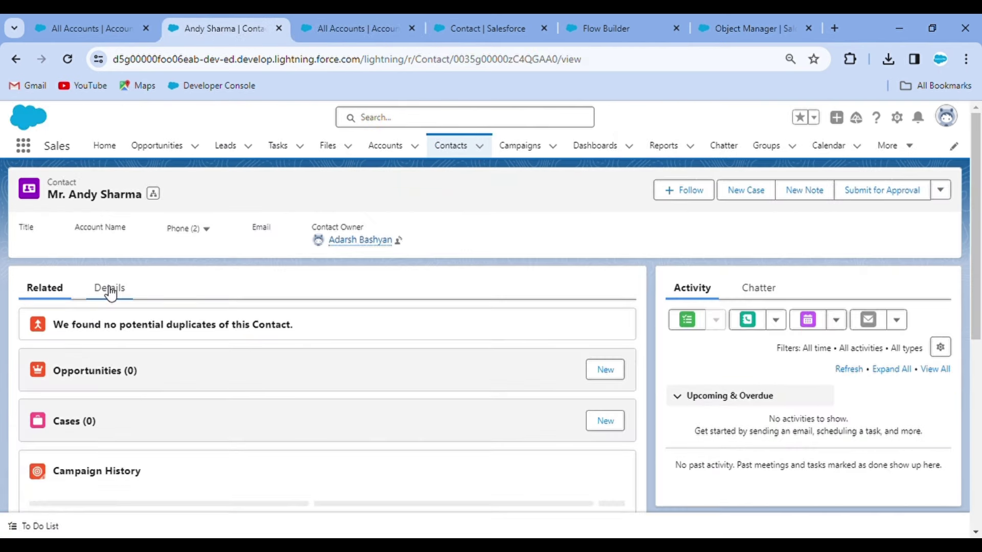
click(108, 289)
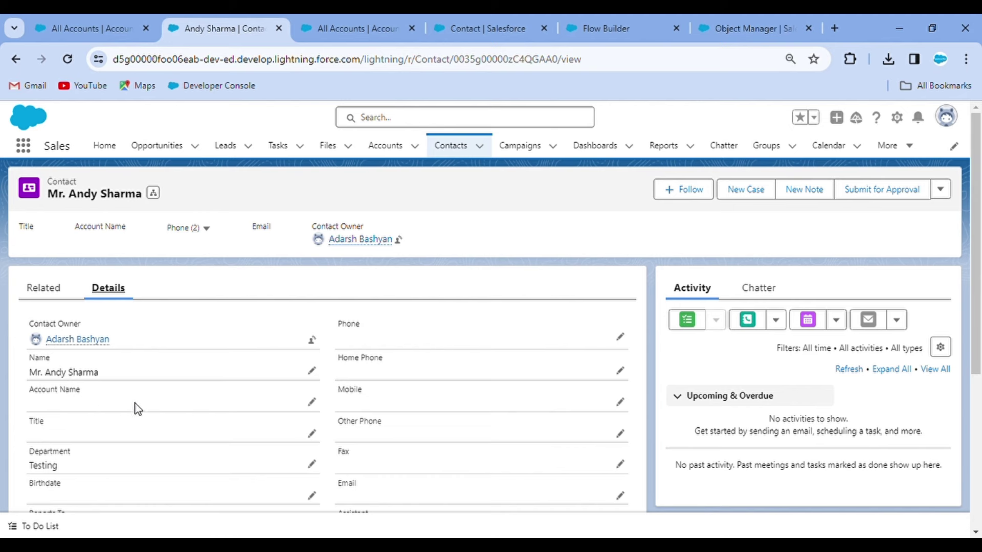
click(311, 402)
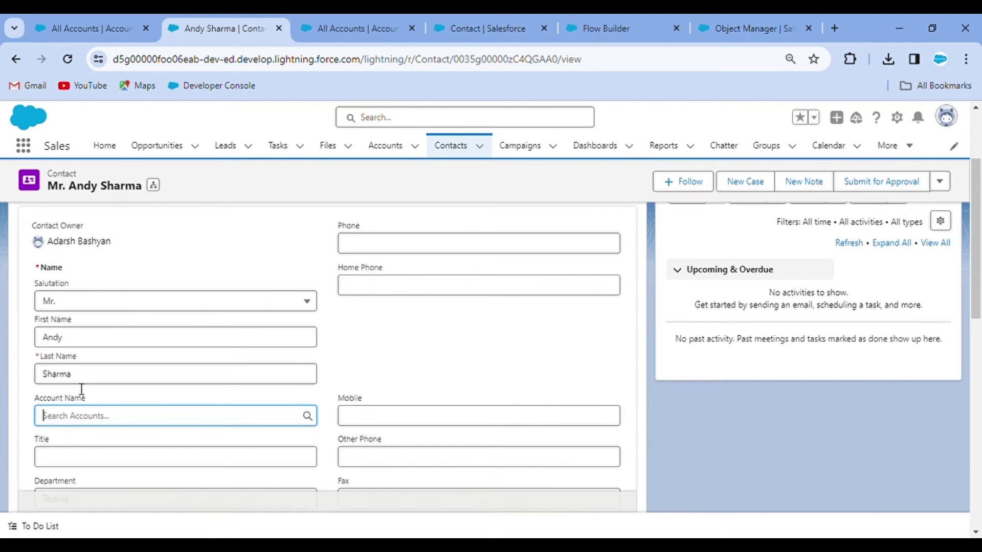
click(87, 421)
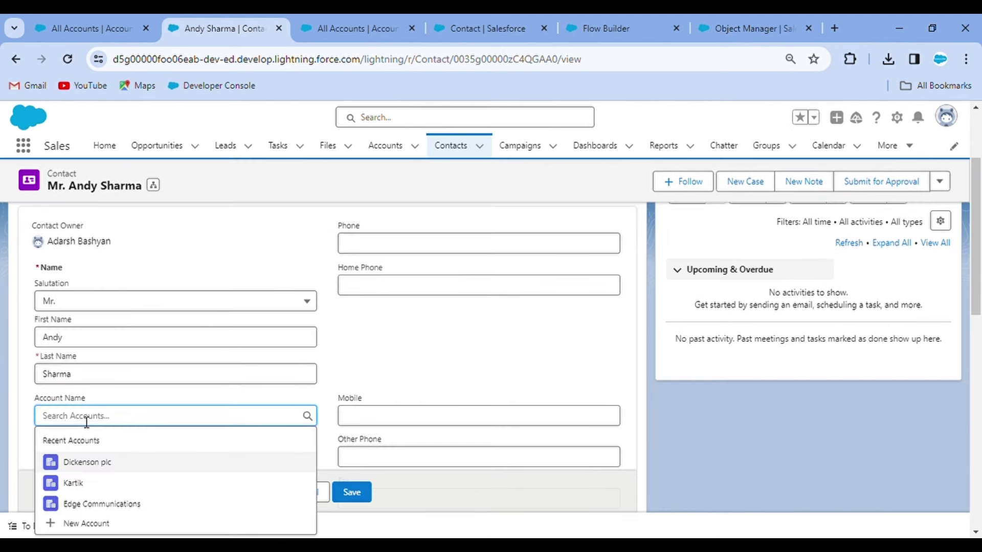
click(333, 492)
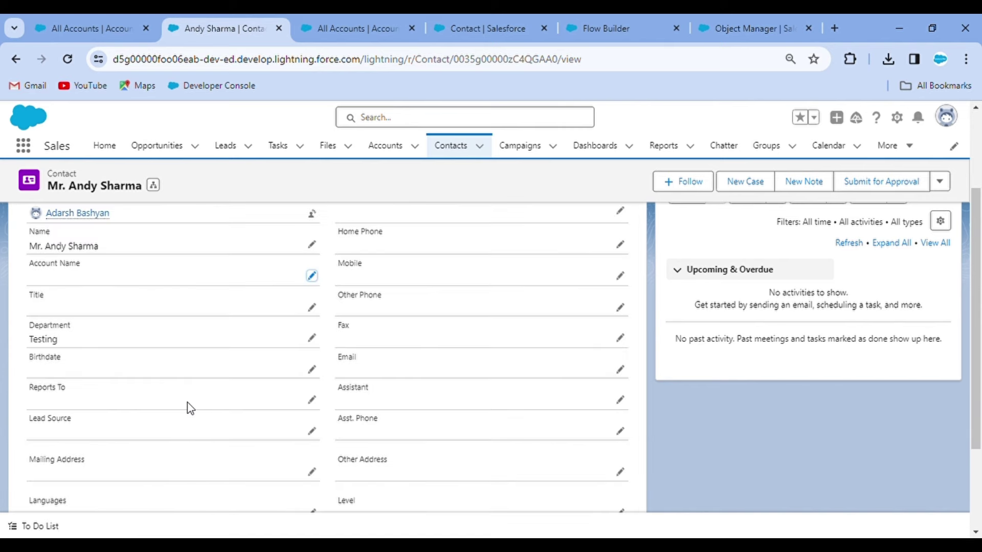
scroll(187, 402, up, 2)
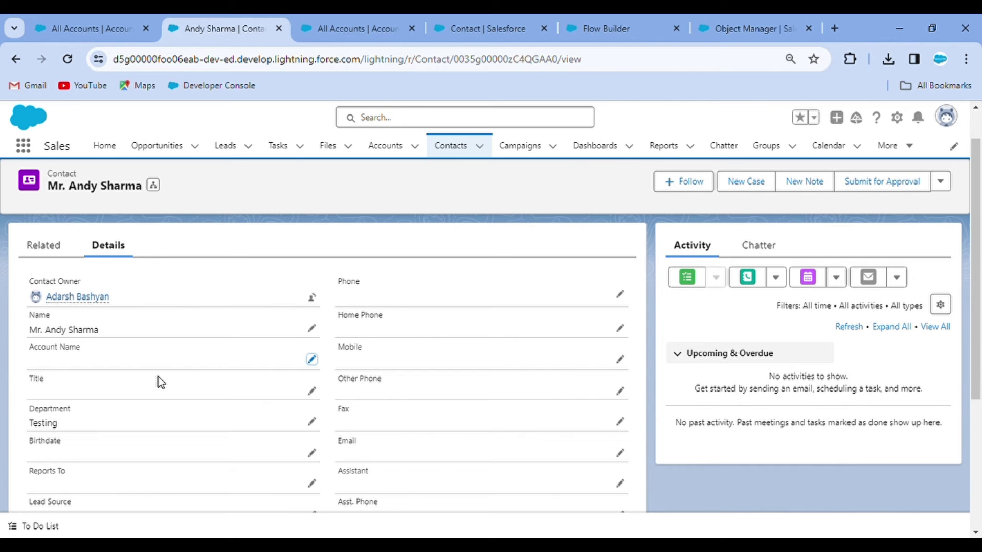
click(492, 21)
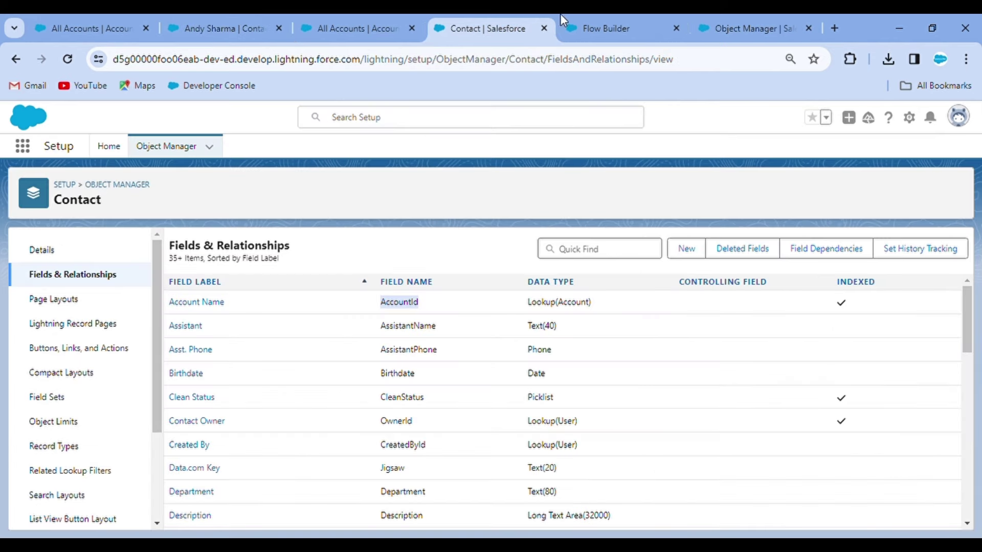
click(612, 21)
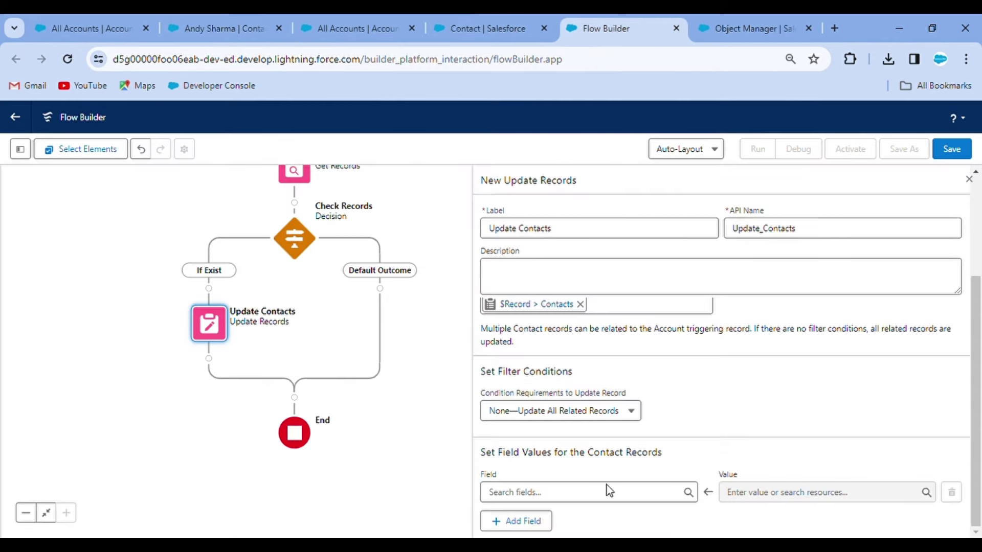
Step: Make Update Contacts set AccountId to $GlobalConstant.EmptyString, then start saving the flow
click(557, 492)
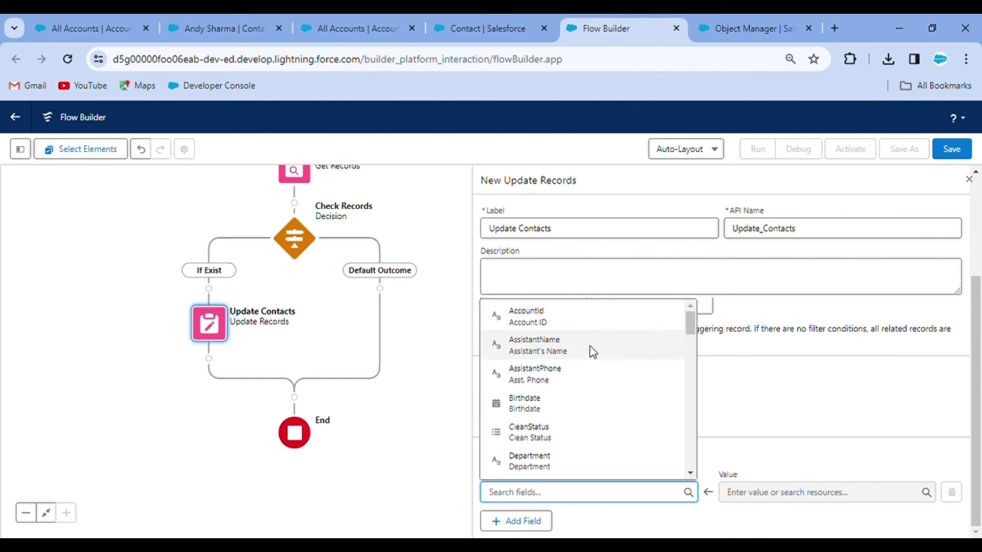
click(565, 318)
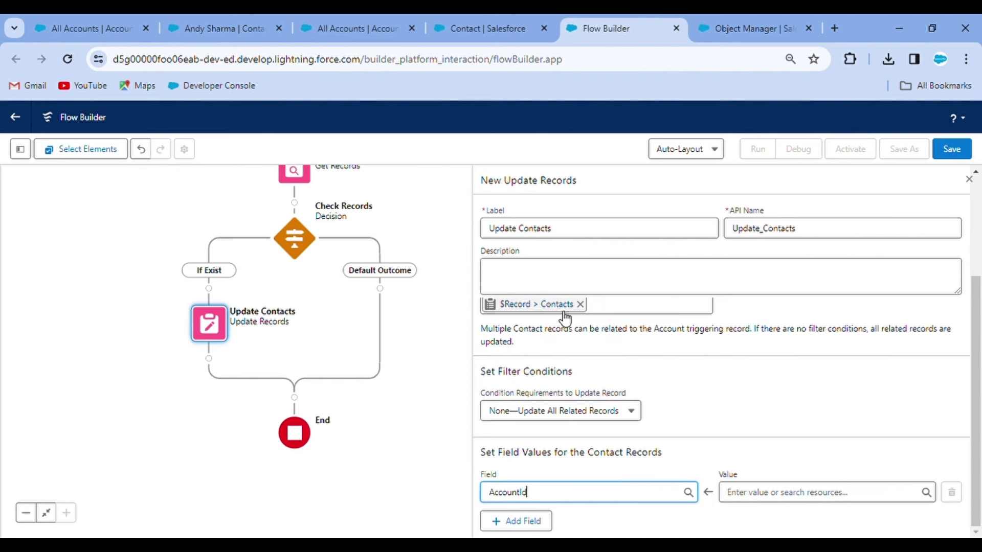
click(782, 494)
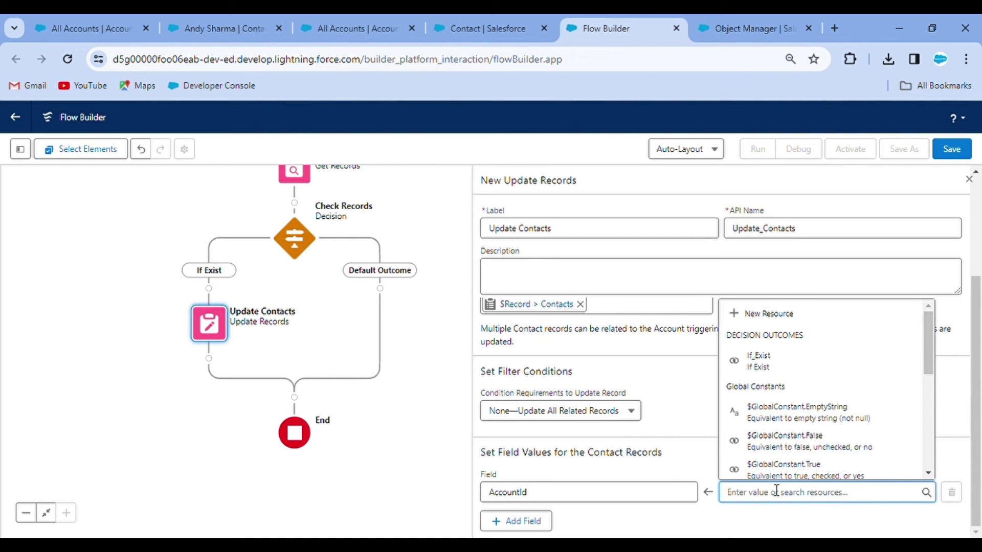
text(nu)
click(811, 463)
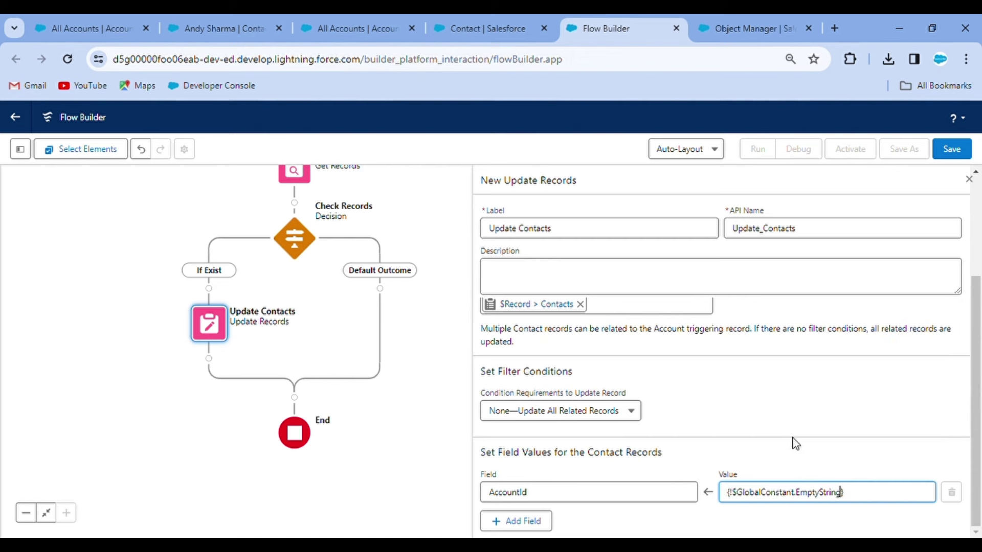
scroll(757, 399, up, 3)
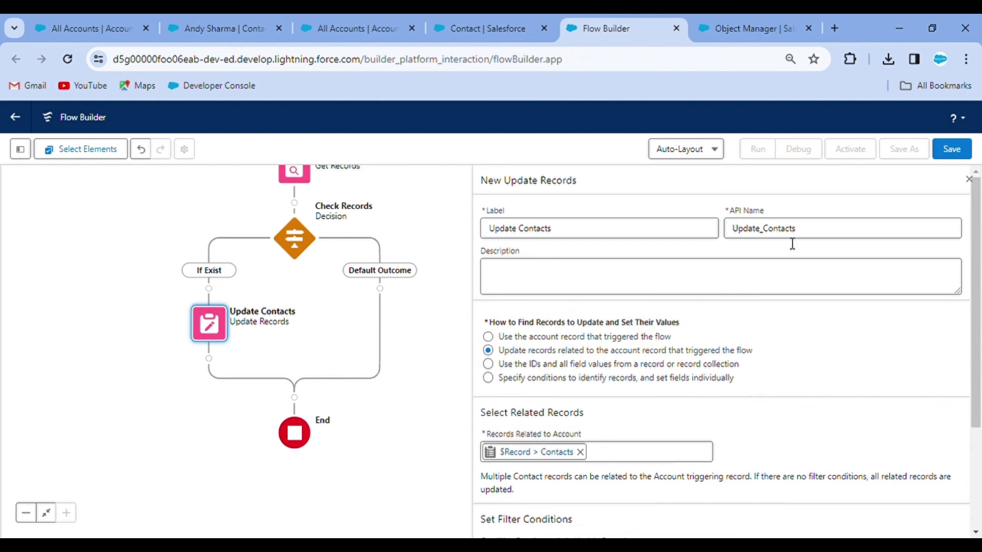
click(952, 149)
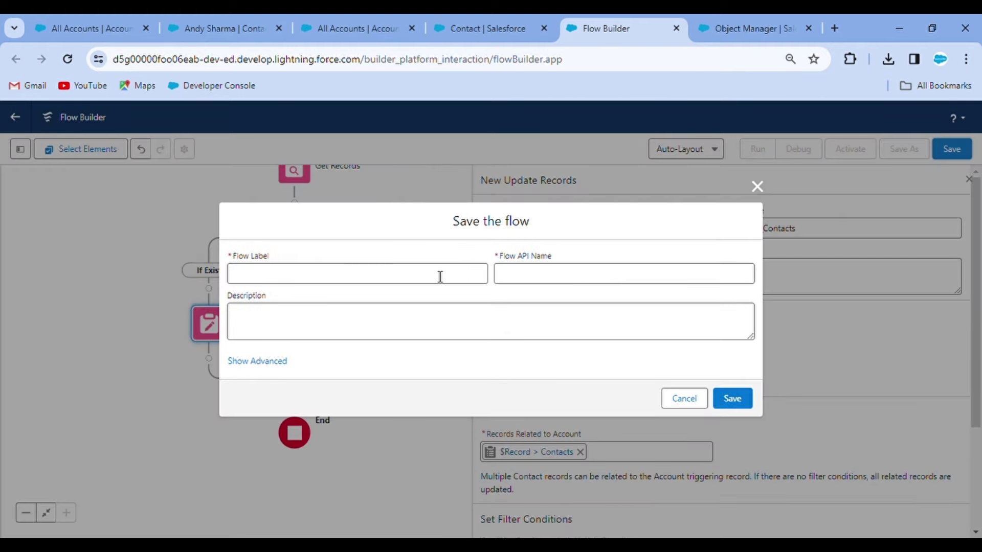
Step: Save the flow with the label 'Prevent Contact Deletion'
click(398, 283)
text(Prevent Contact)
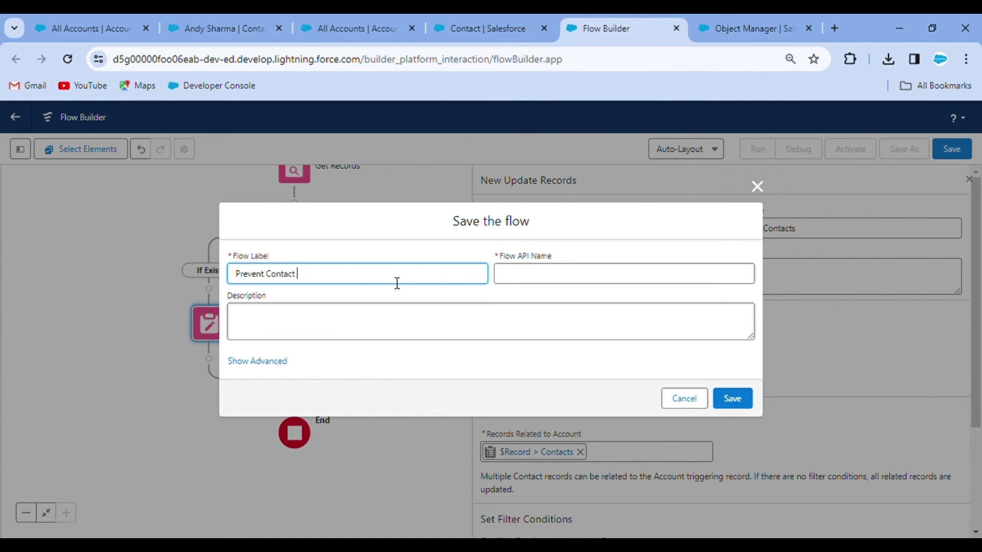
text(Deletion)
click(736, 402)
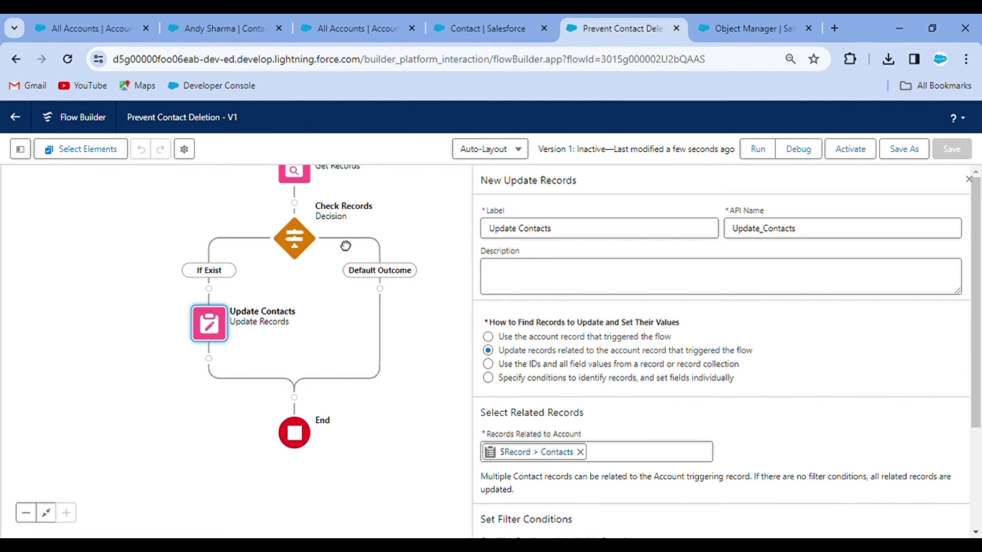
Step: Activate the saved flow, then switch to the All Accounts tab
drag(346, 246, 358, 350)
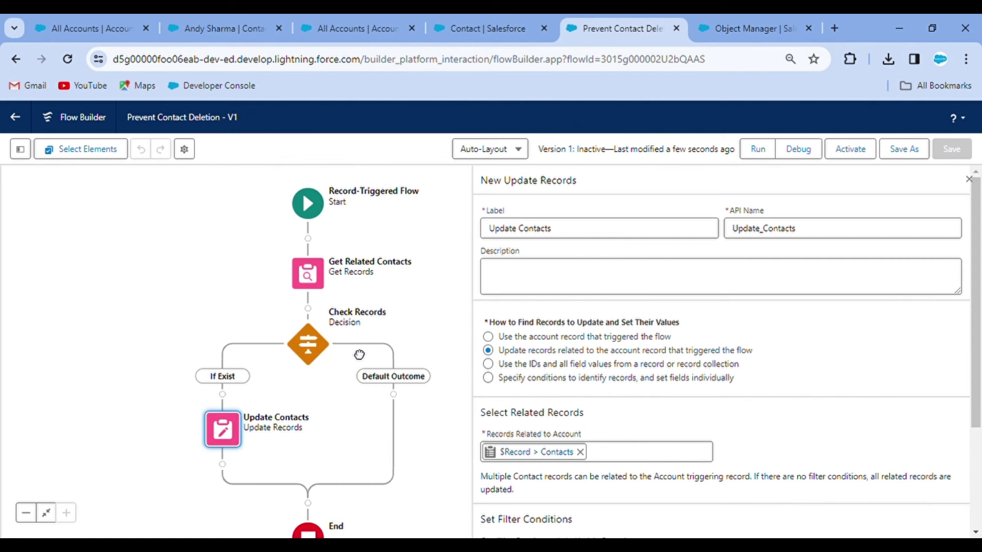
drag(359, 355, 354, 279)
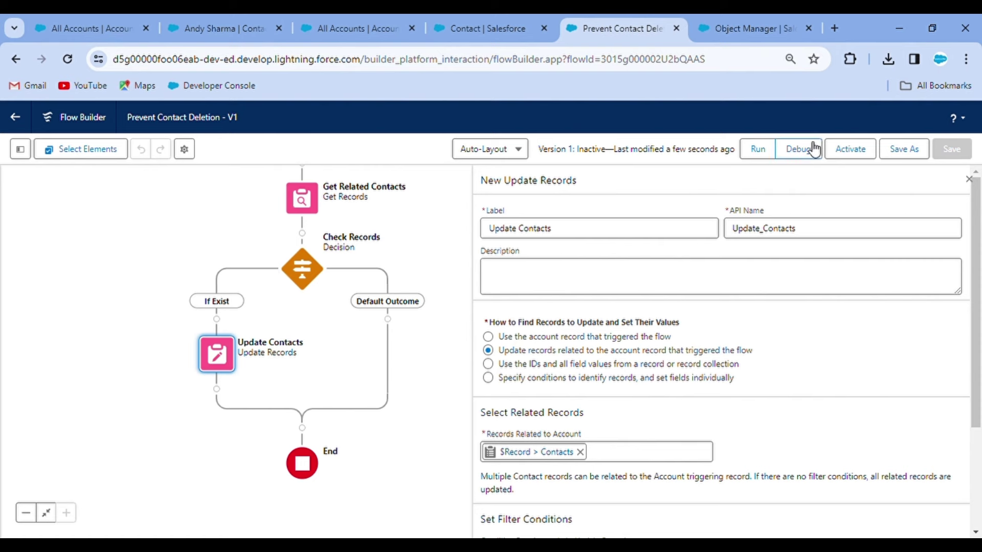
click(848, 148)
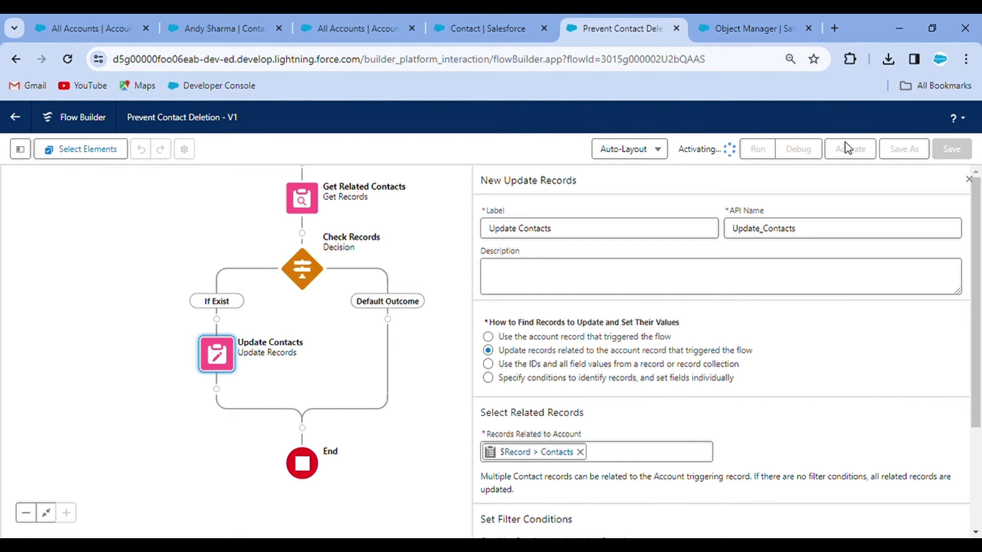
click(104, 15)
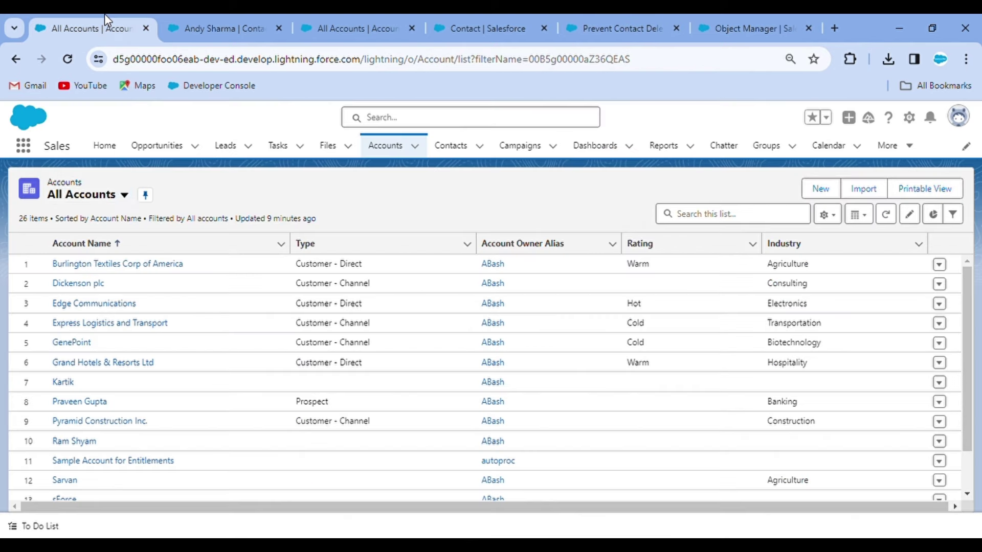
Step: Refresh the accounts list, open the test account, and start a new contact under it
click(62, 67)
click(65, 382)
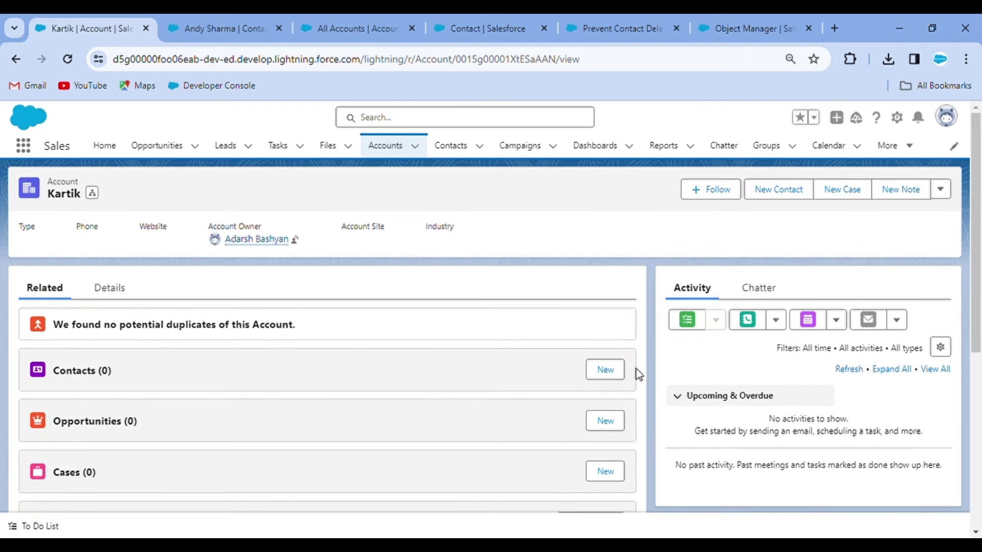
click(613, 370)
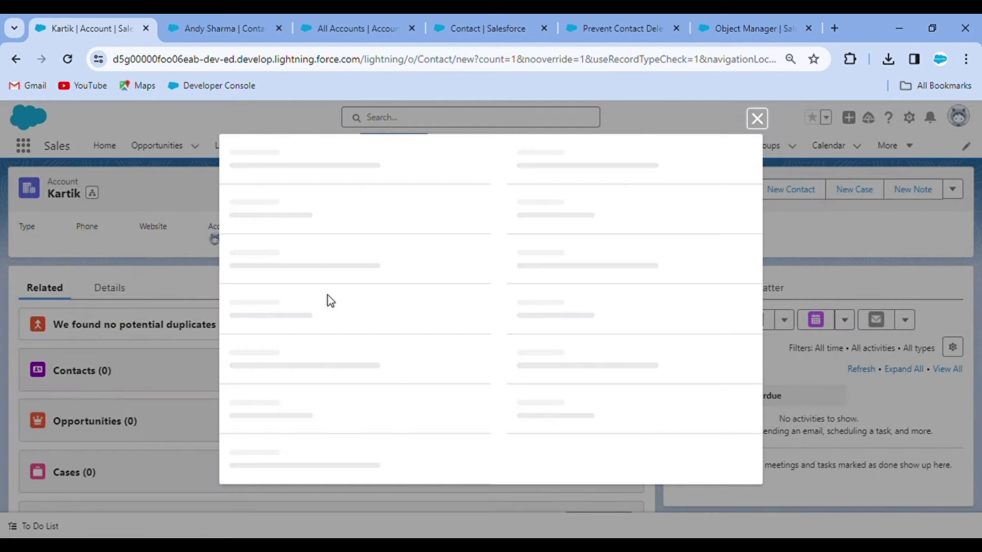
Step: Create the contact with salutation Mr. and the contact's first and last name, then save
click(304, 313)
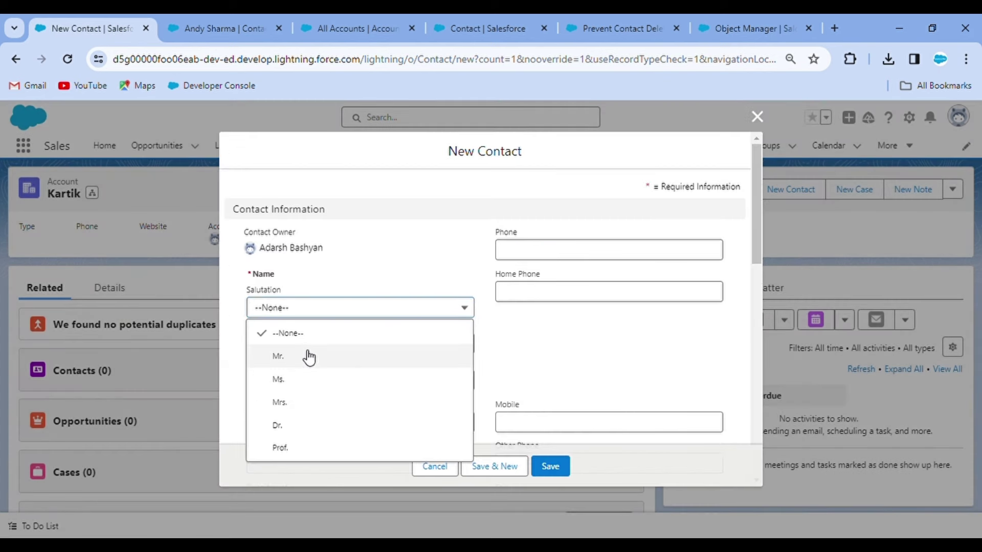
click(307, 355)
click(296, 348)
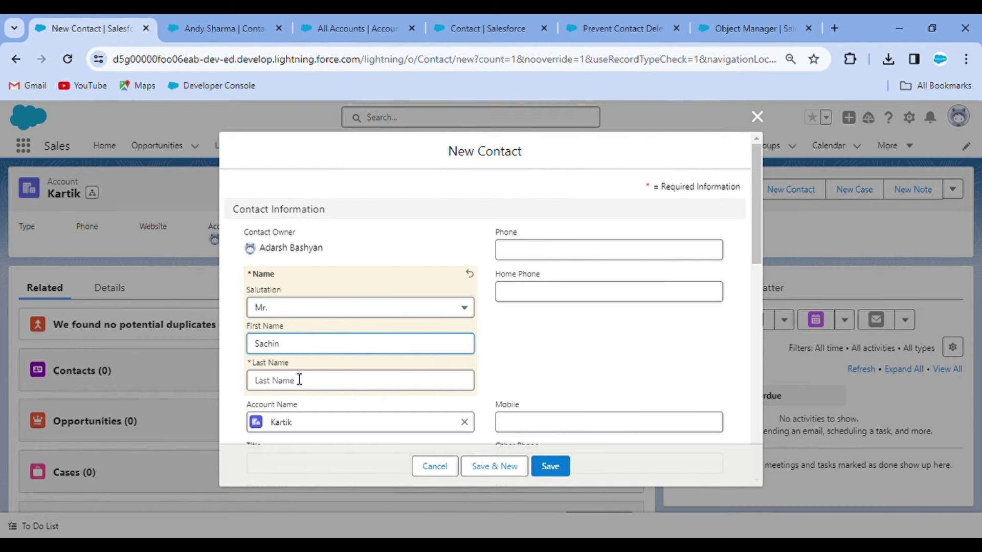
click(299, 379)
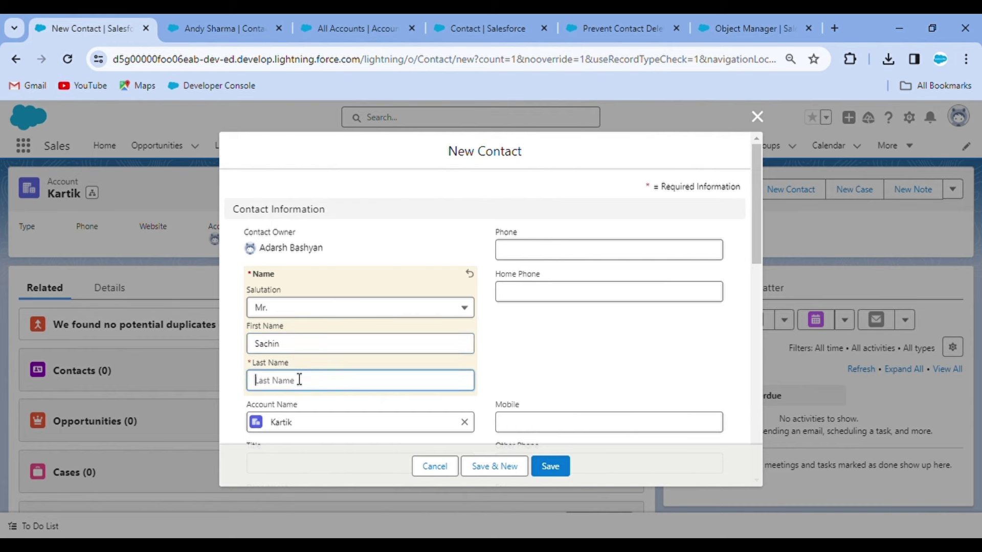
click(550, 466)
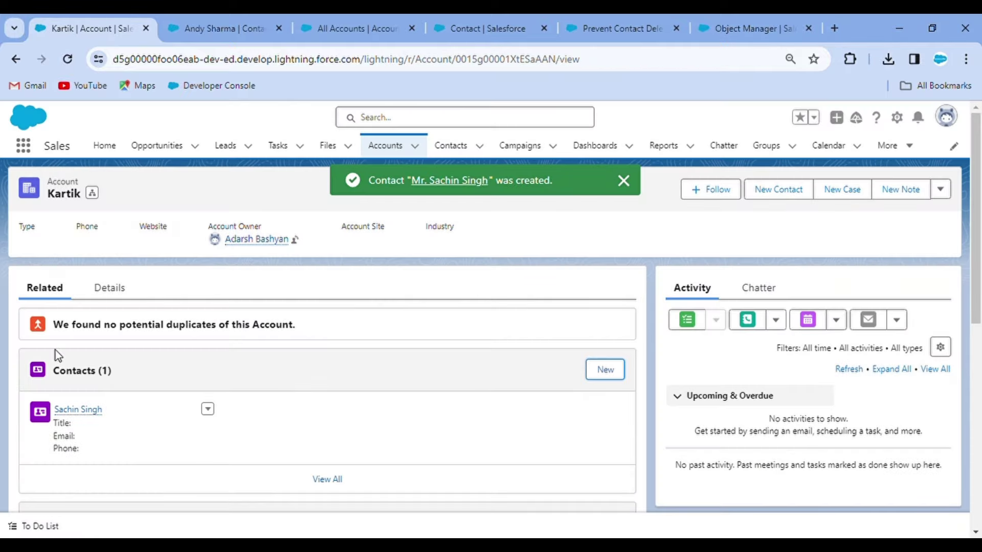
Step: Open the new contact in its own browser tab and return to the account's tab
mouse_move(76, 410)
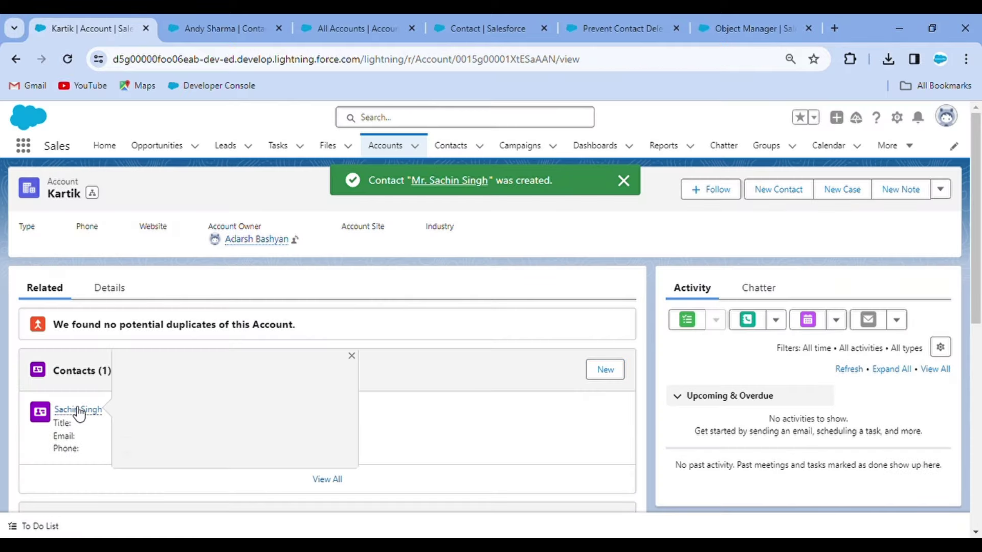
click(189, 21)
click(82, 19)
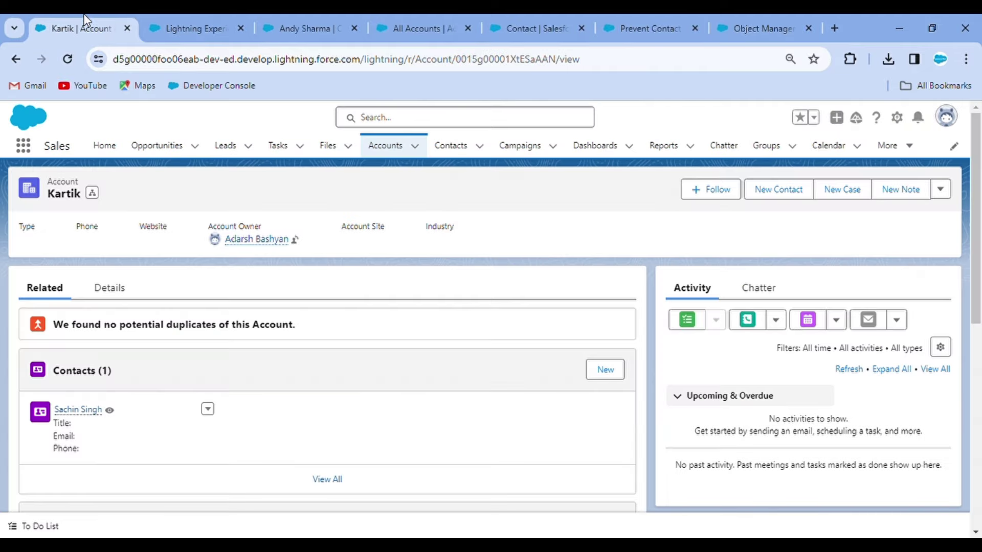
Step: Check the contact's Details, delete the test account via its actions menu, and return to the contact
click(205, 19)
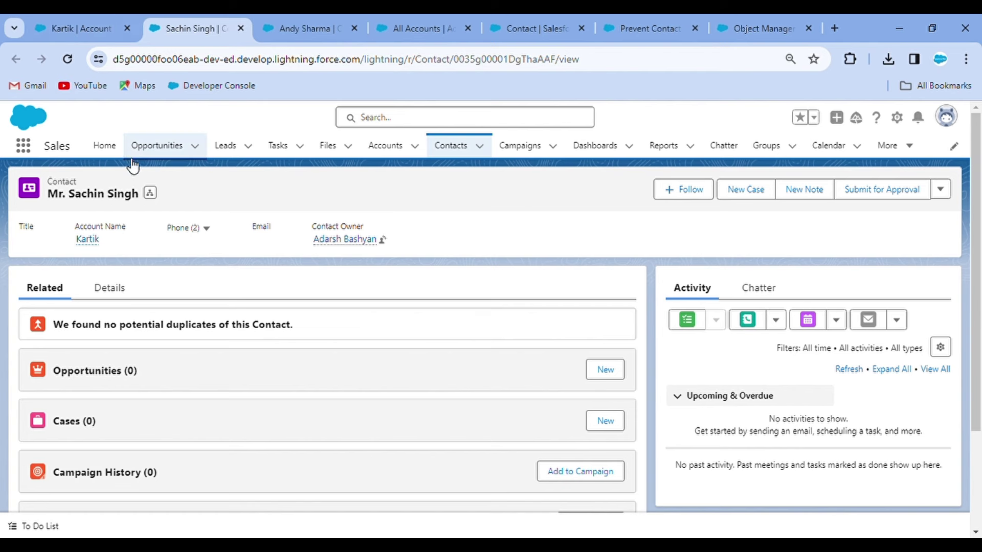
click(103, 287)
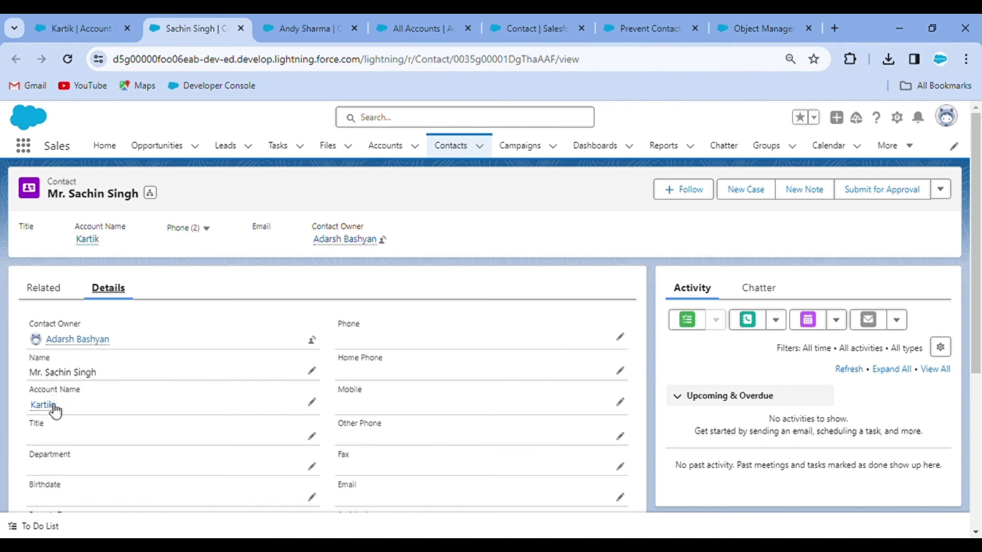
click(71, 15)
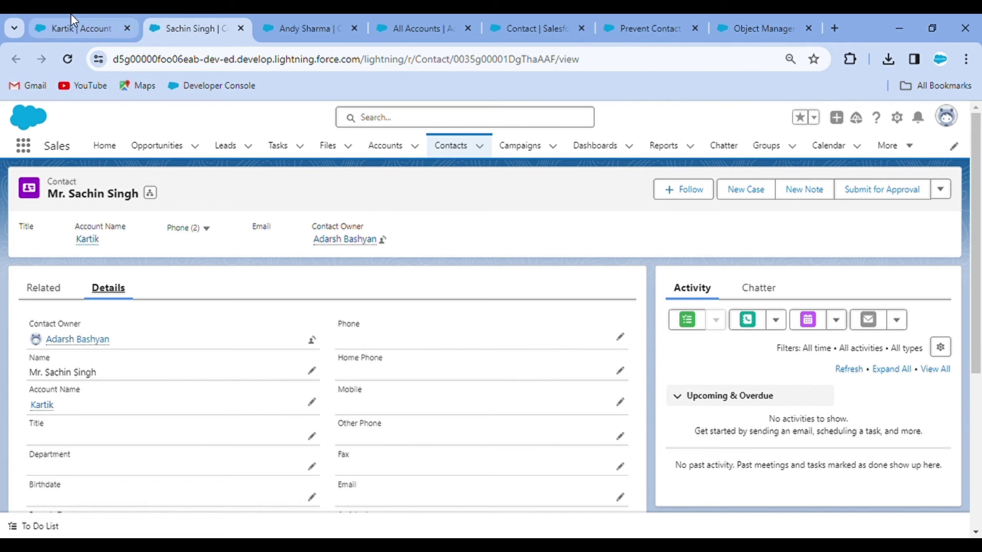
click(940, 189)
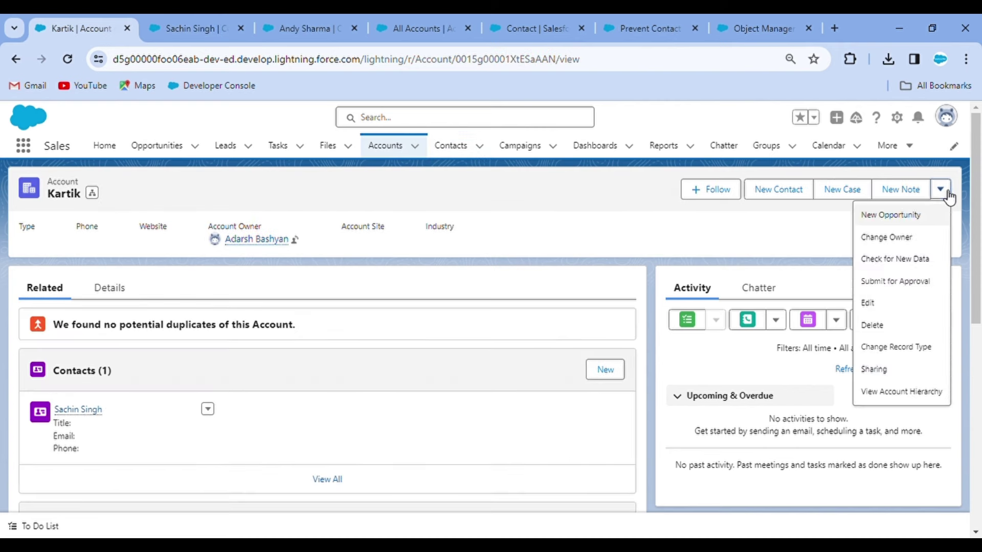
click(898, 325)
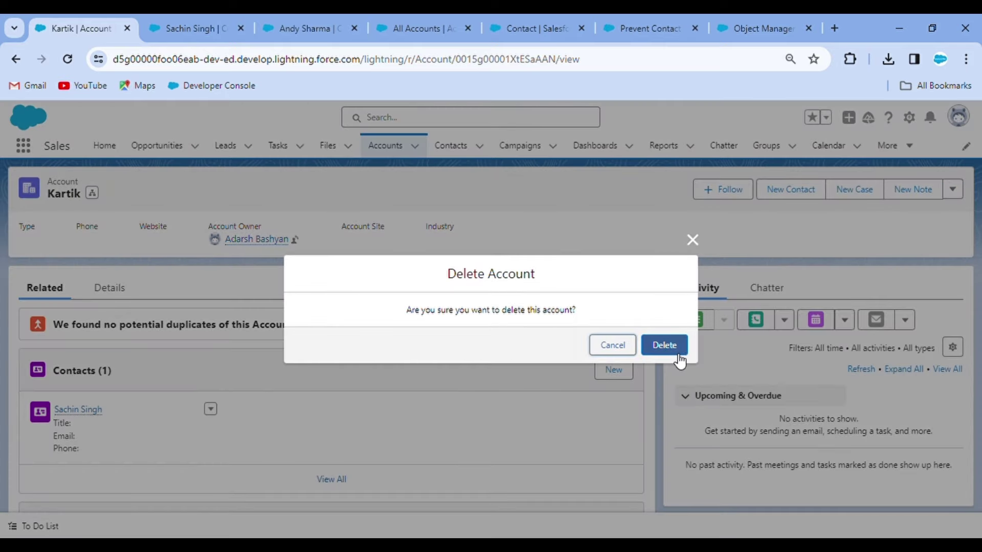
click(675, 347)
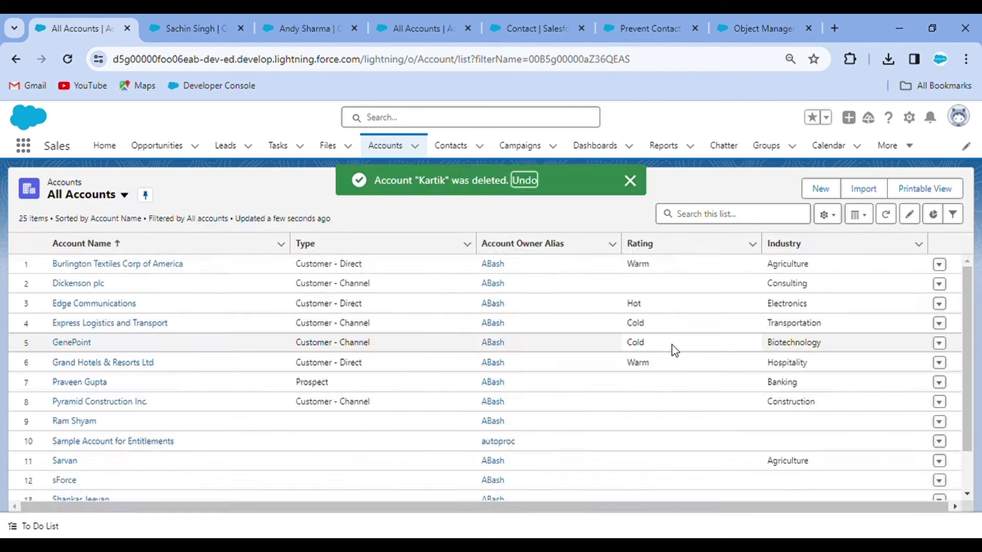
click(187, 29)
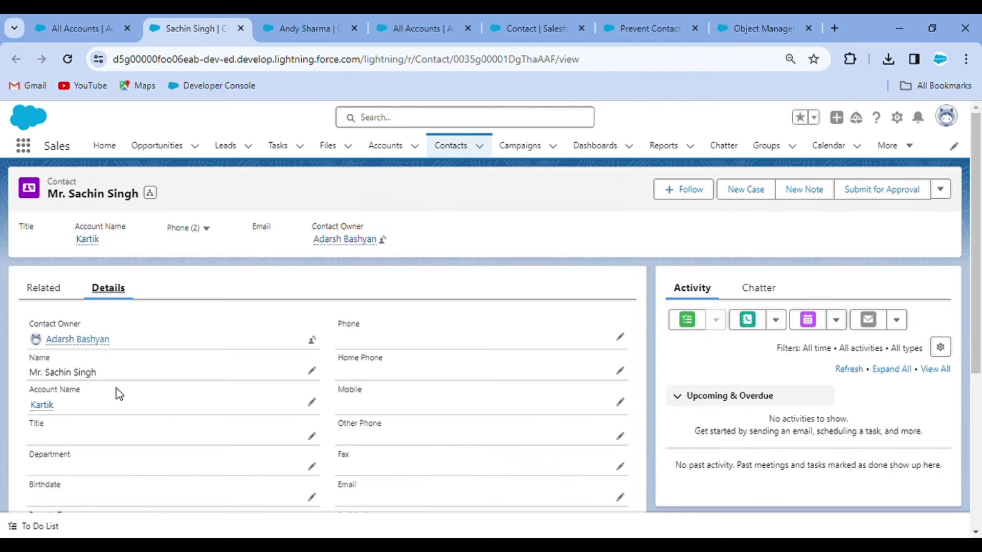
Step: Reload the contact page with F5 and confirm its Account Name field is now blank
key(F5)
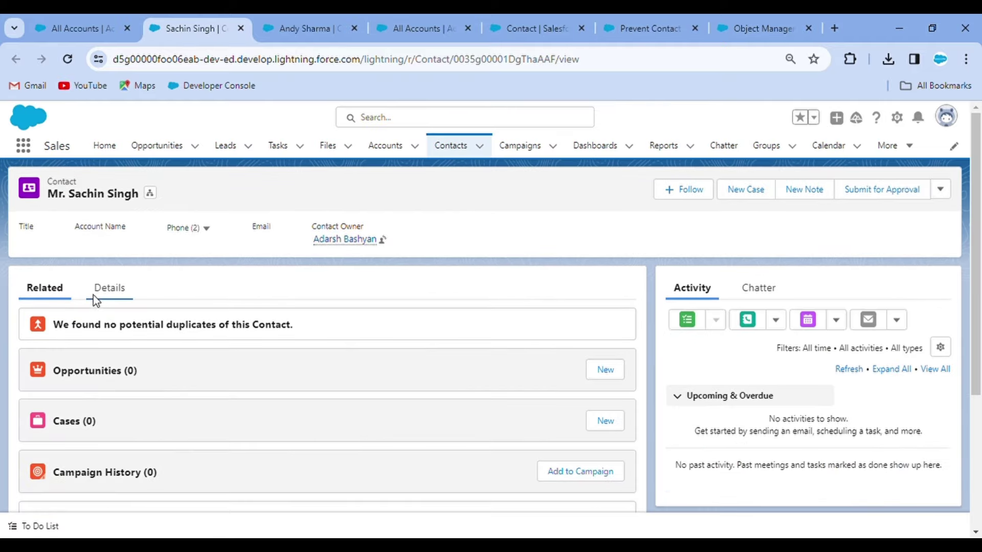
click(111, 288)
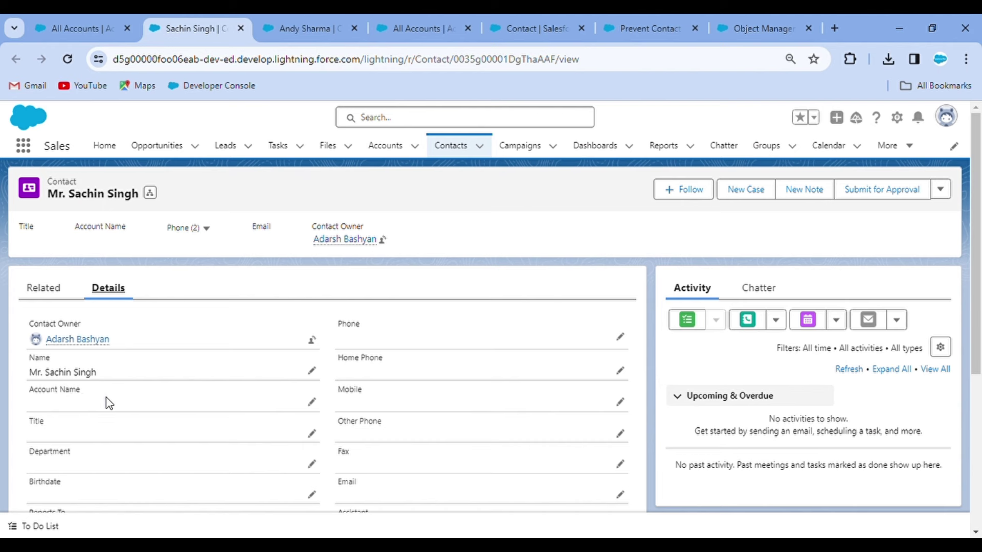